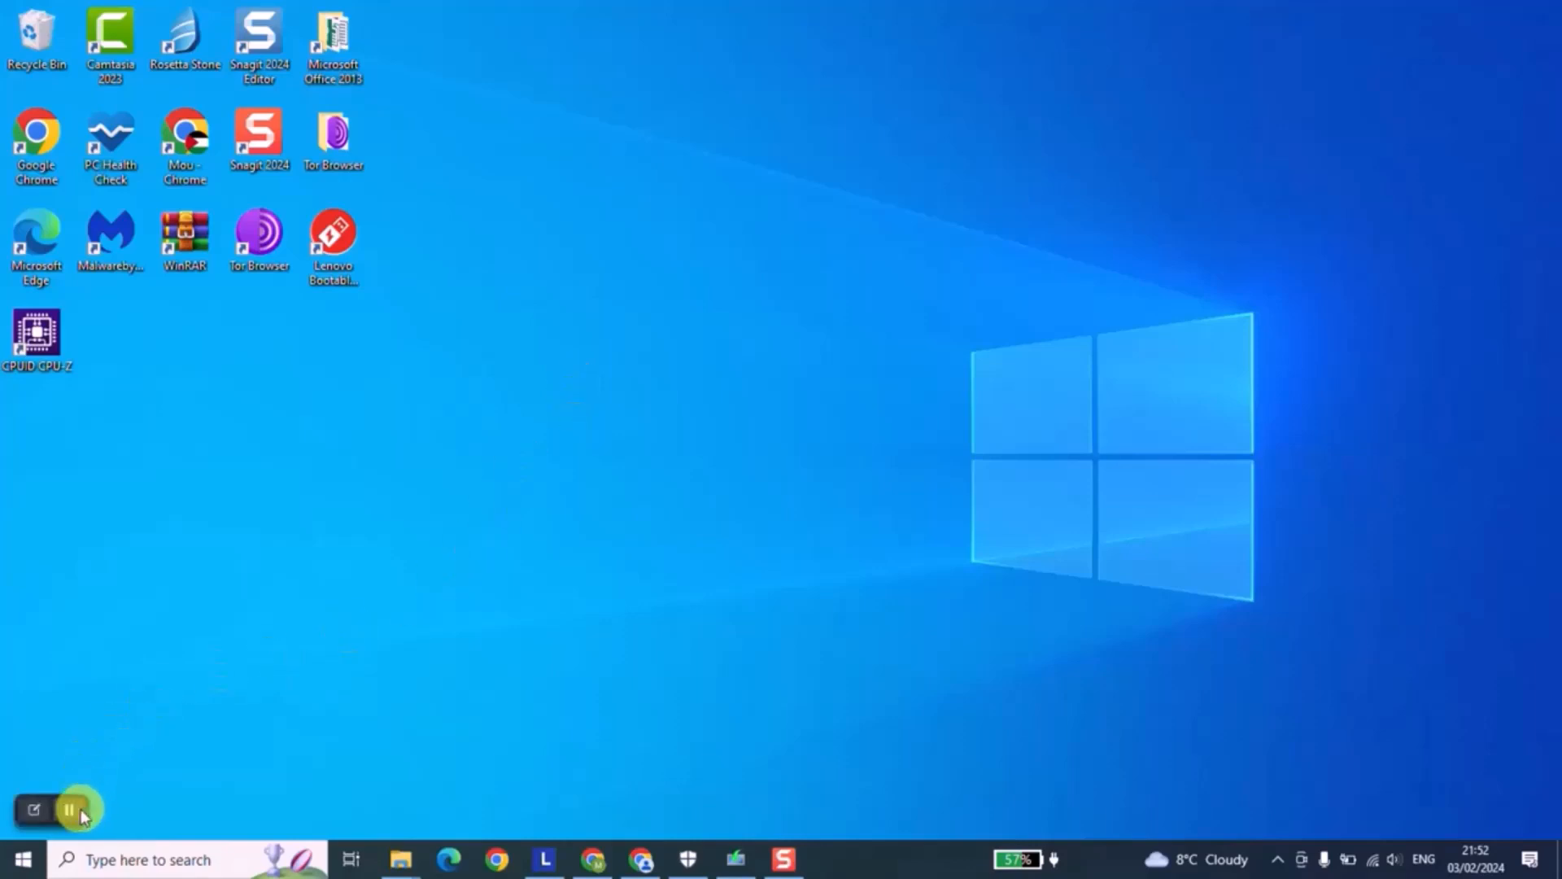
left_click(71, 810)
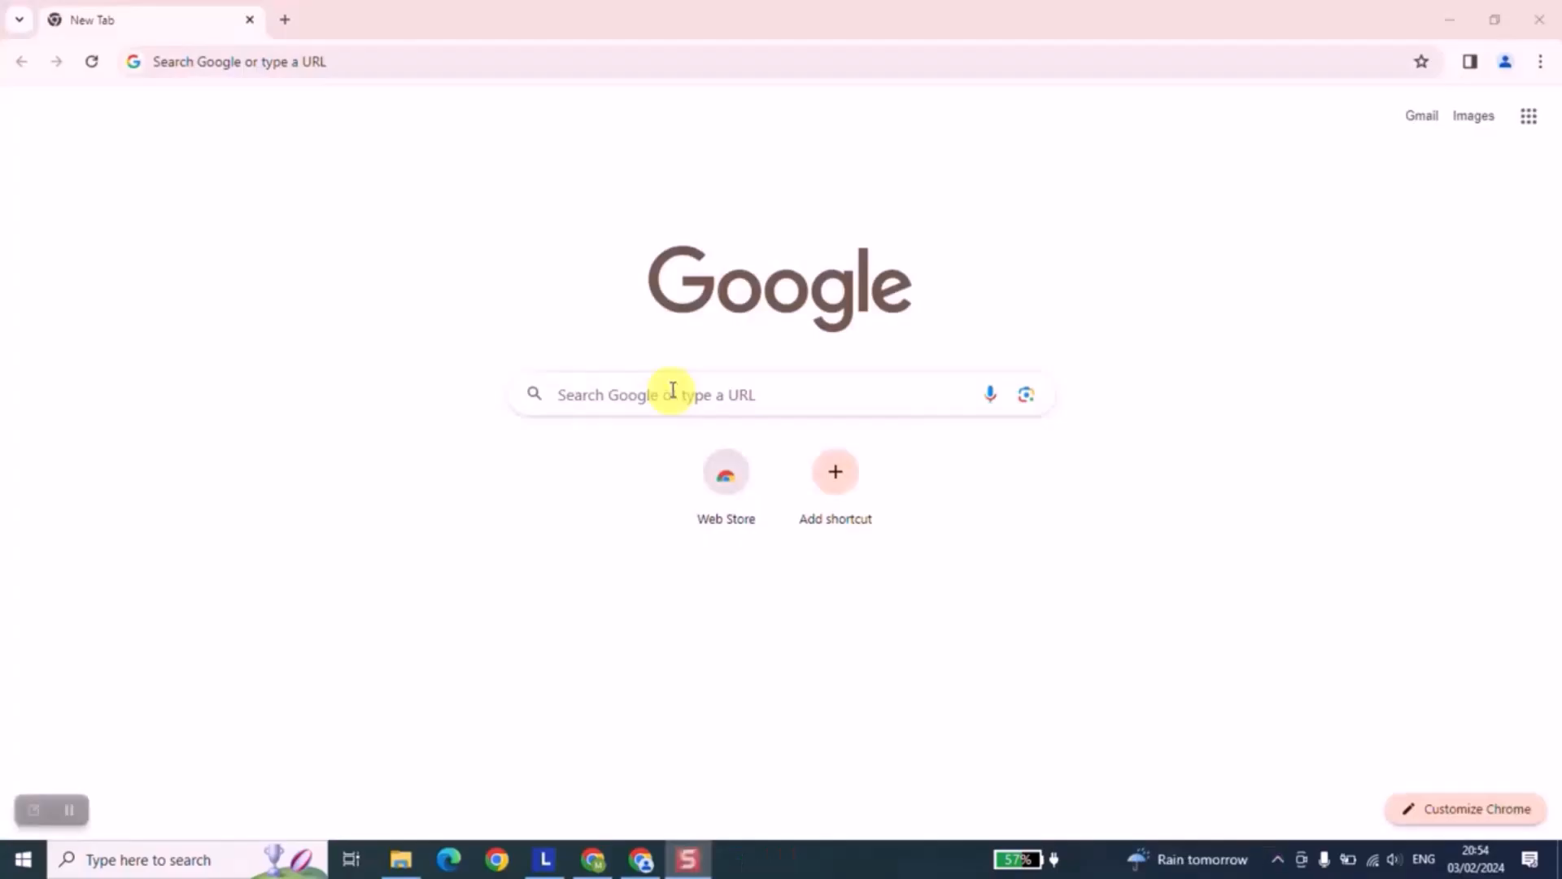
- Search the web for "download windows 10" and open Microsoft's Czech Windows 10 download page from the results
left_click(451, 67)
type("downl")
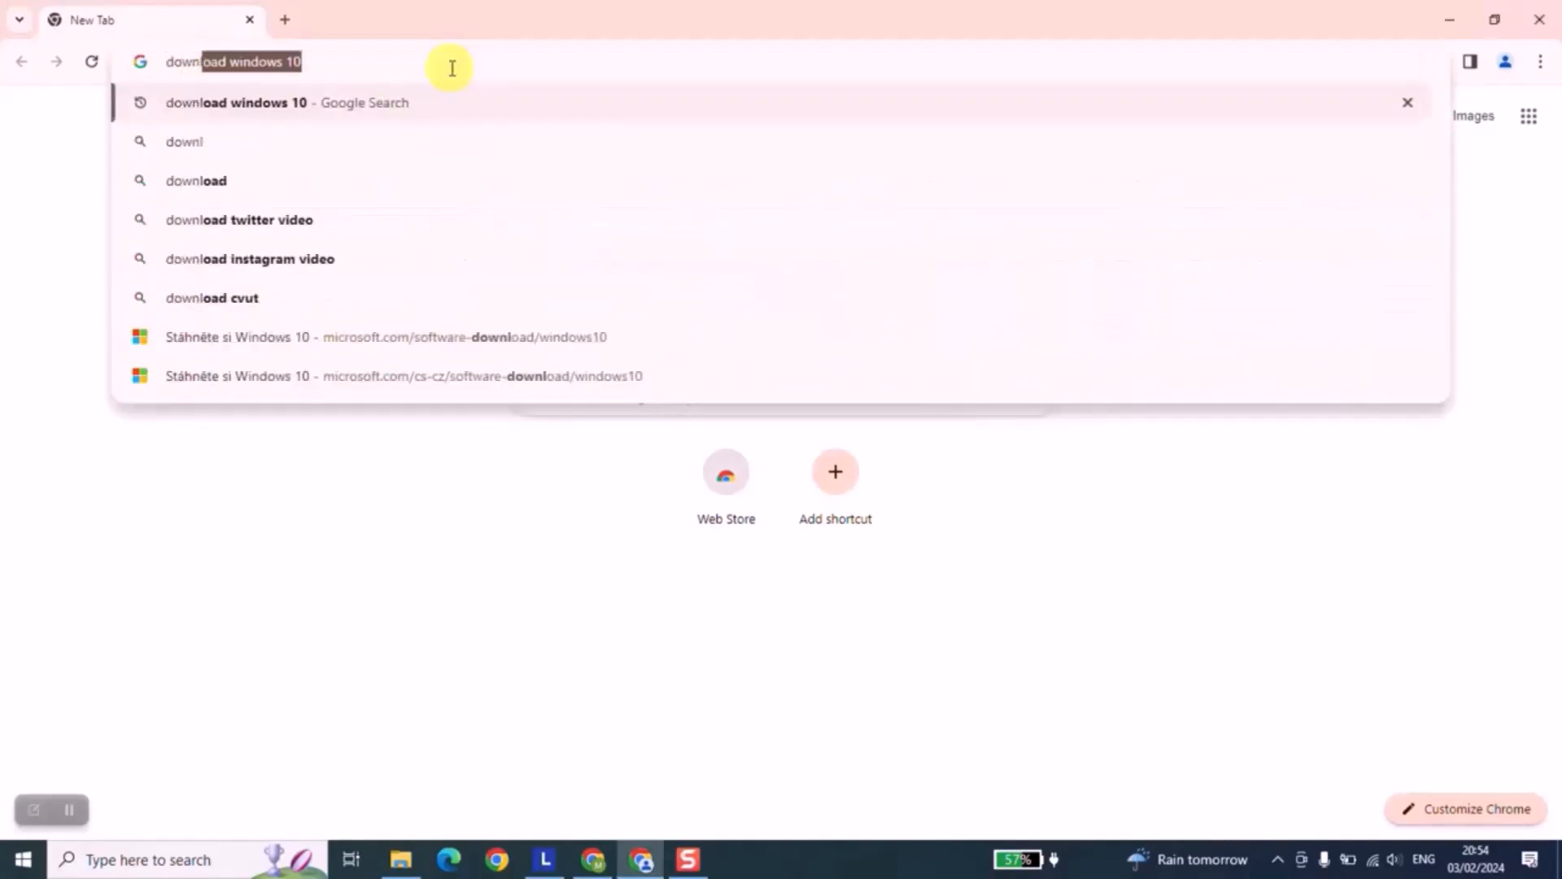
type("oa")
key("Return")
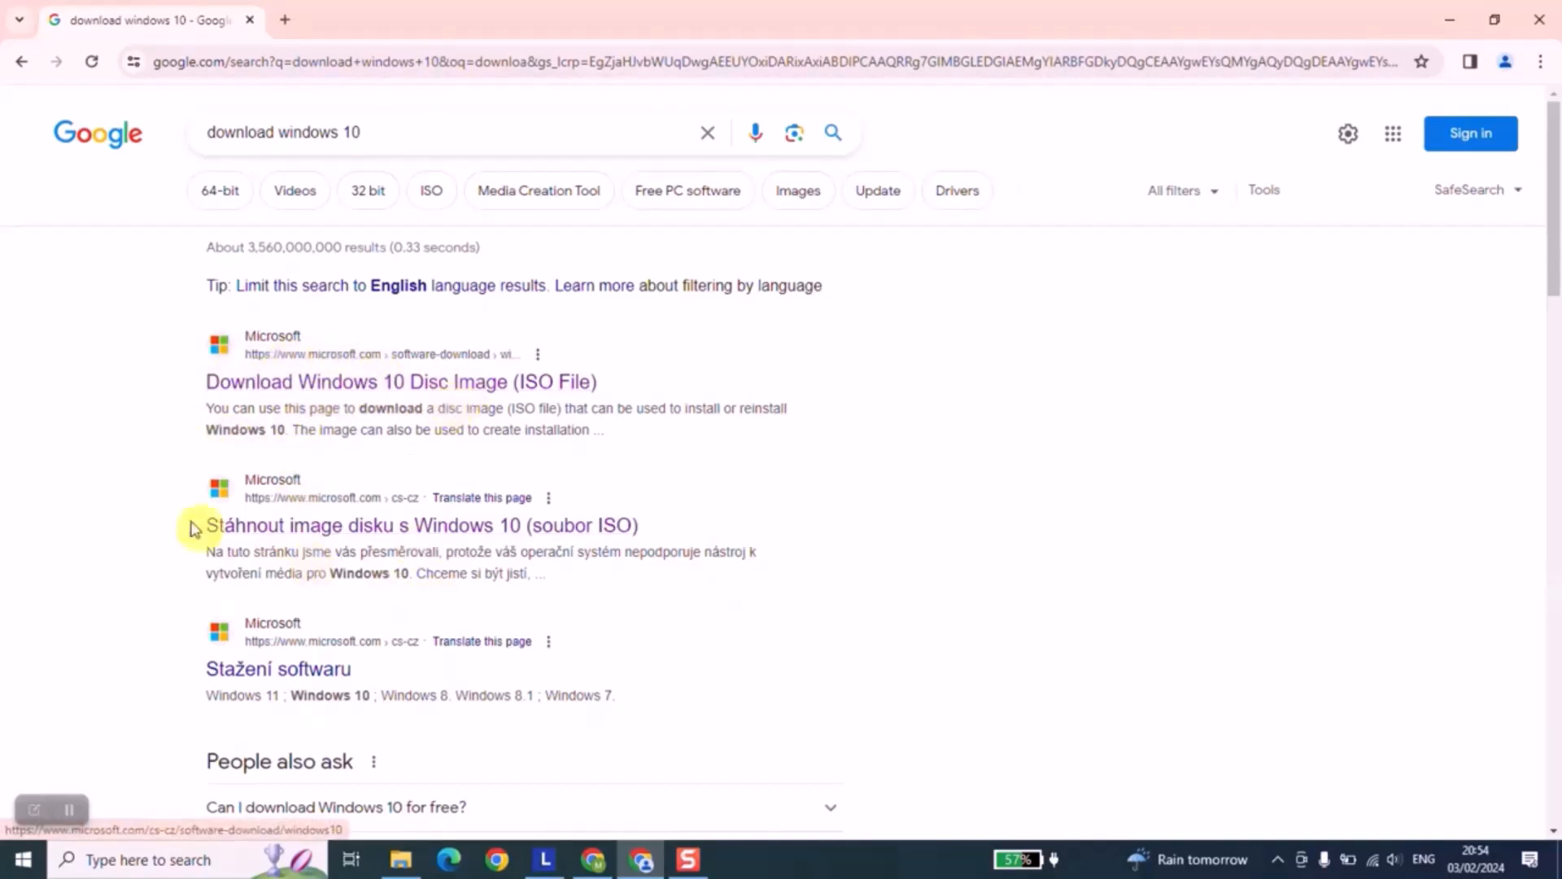
scroll(192, 523, "down", 3)
scroll(185, 516, "up", 3)
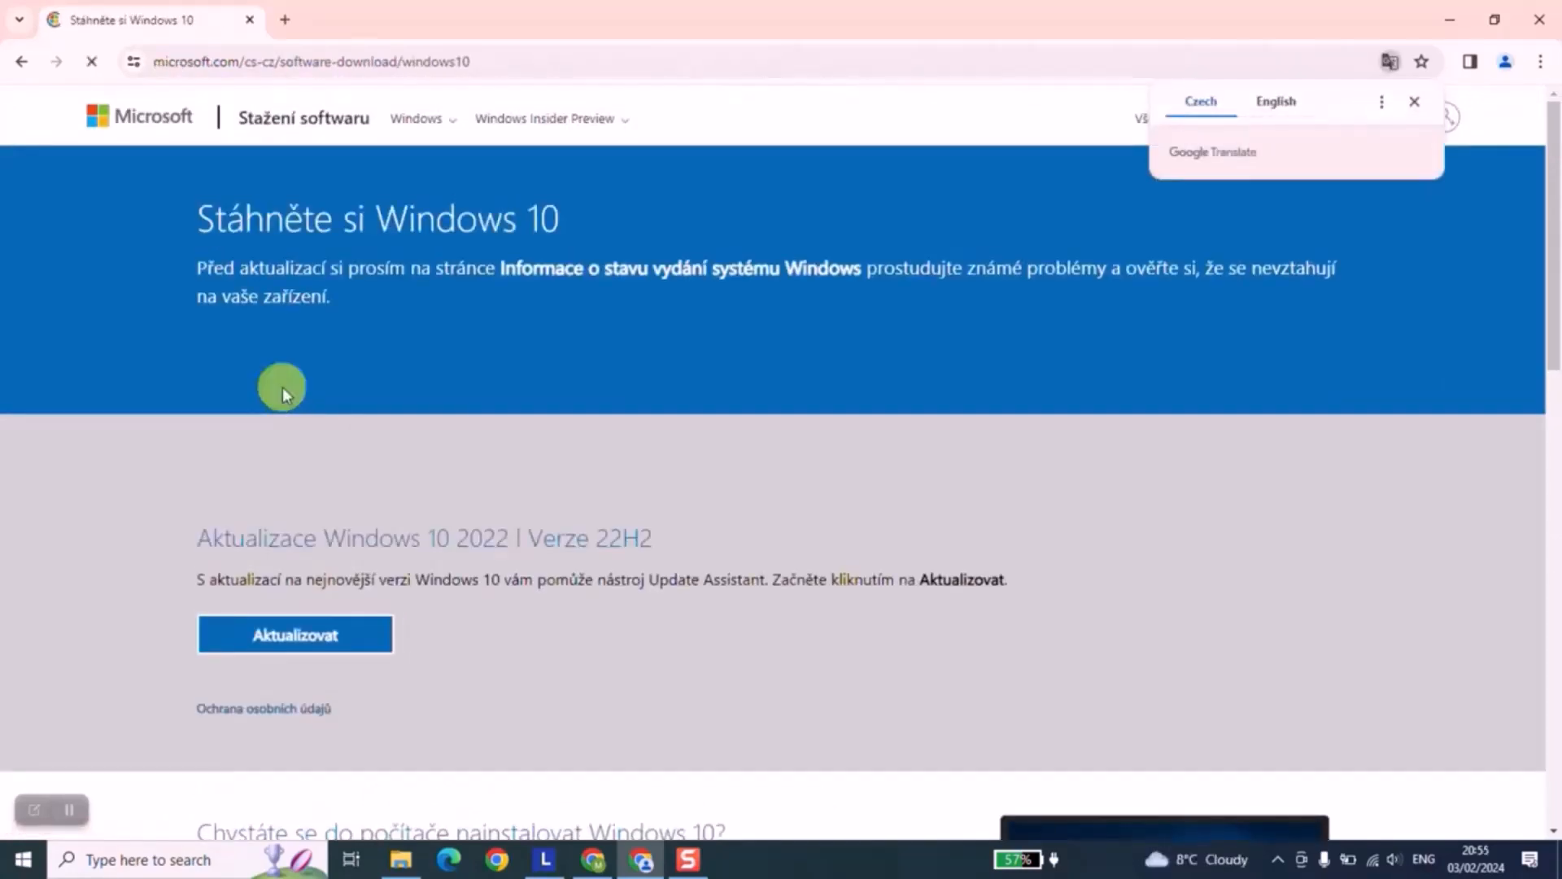
- Switch the Microsoft download page's region and language to Australia - English
scroll(610, 435, "down", 15)
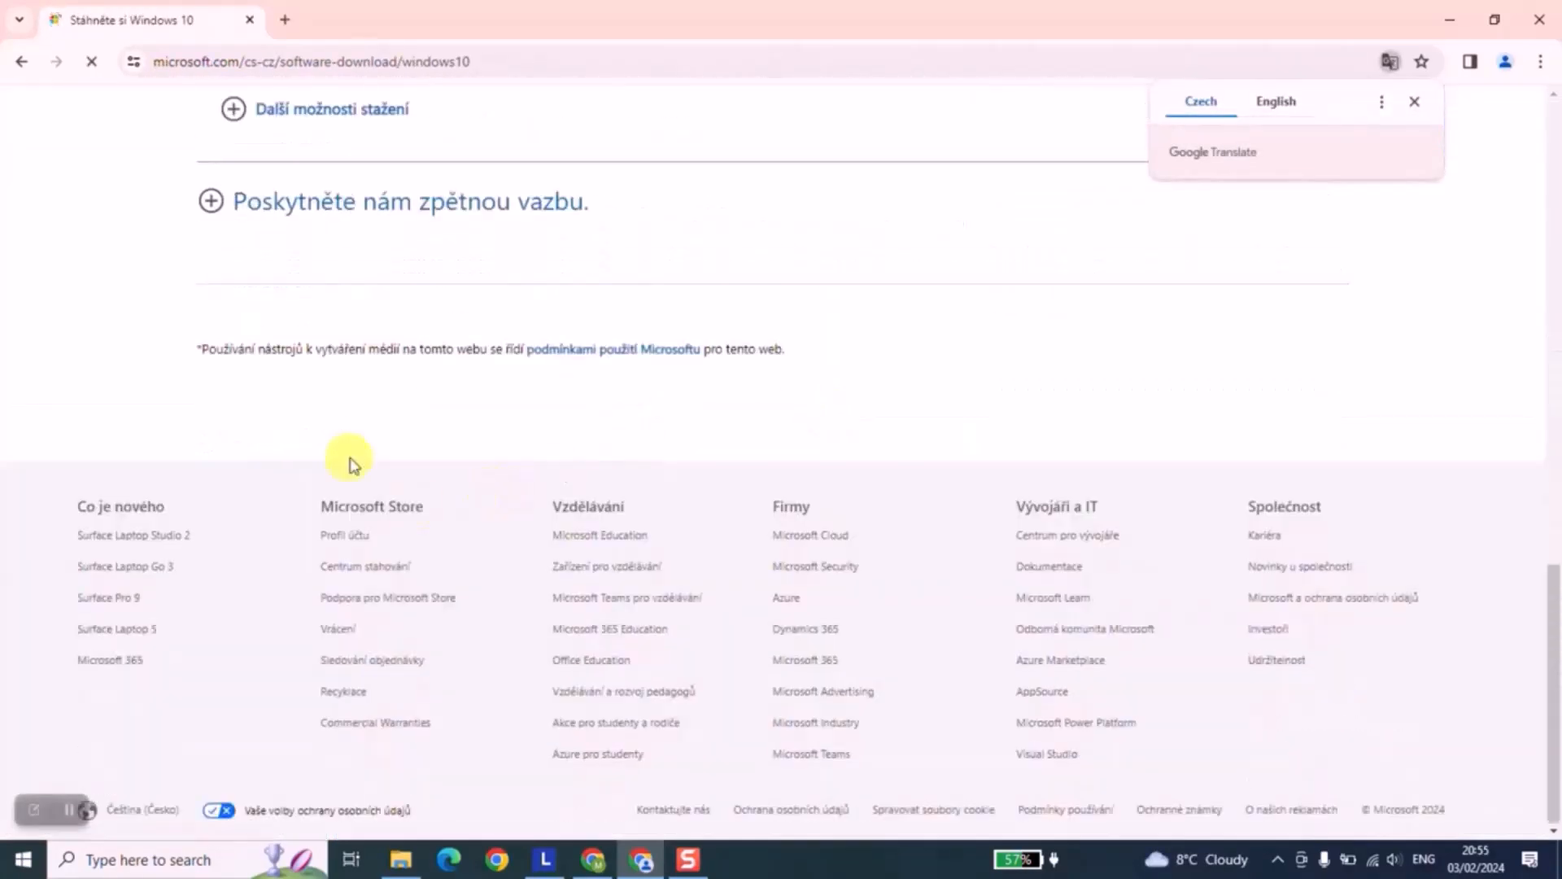
left_click(155, 807)
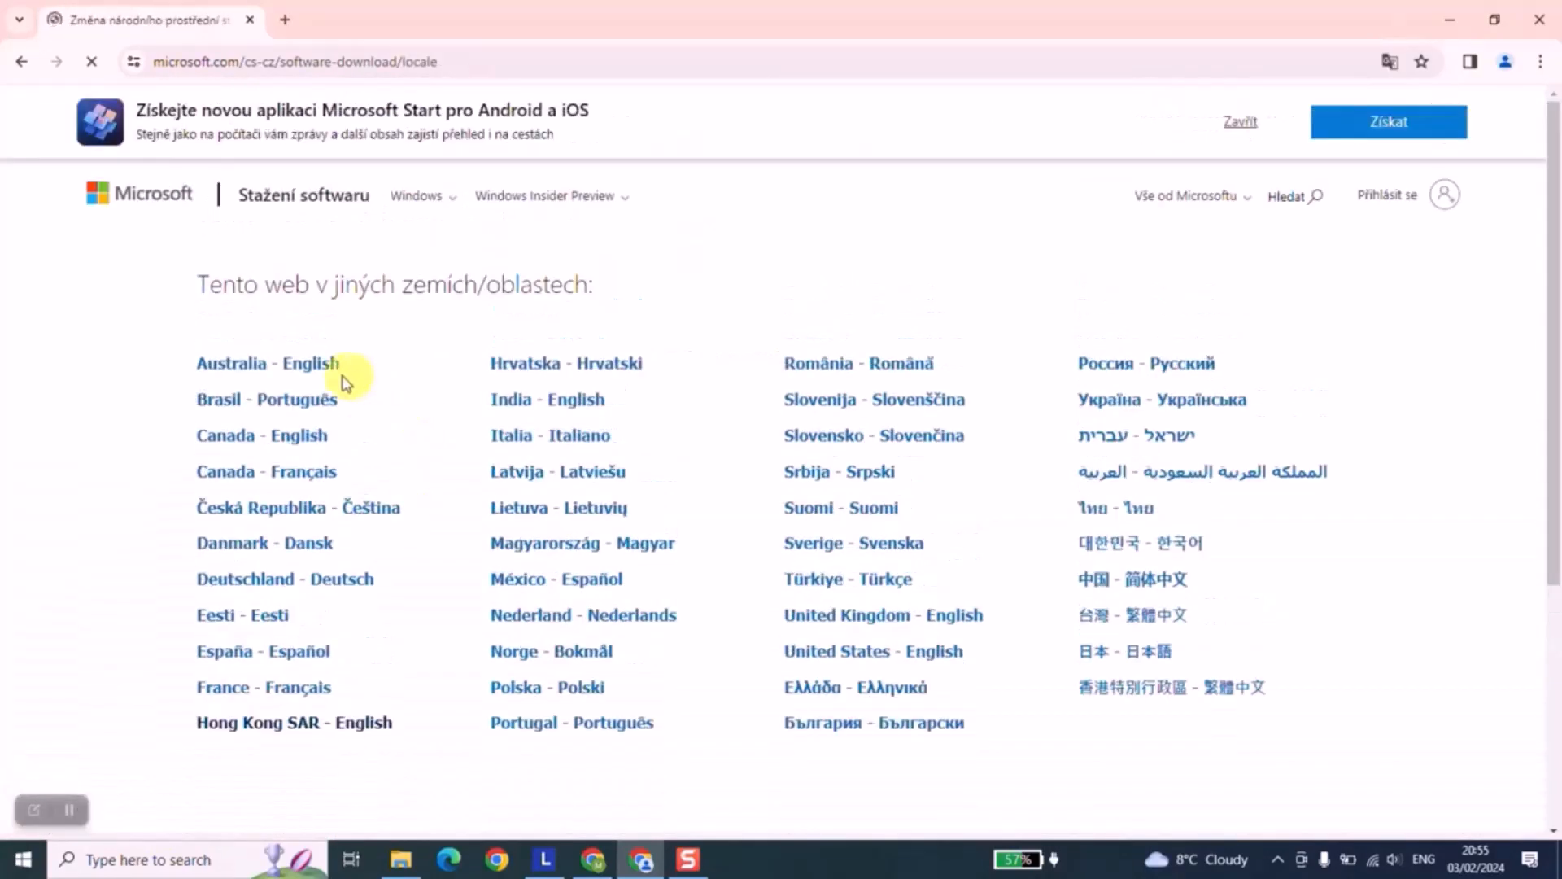
left_click(301, 367)
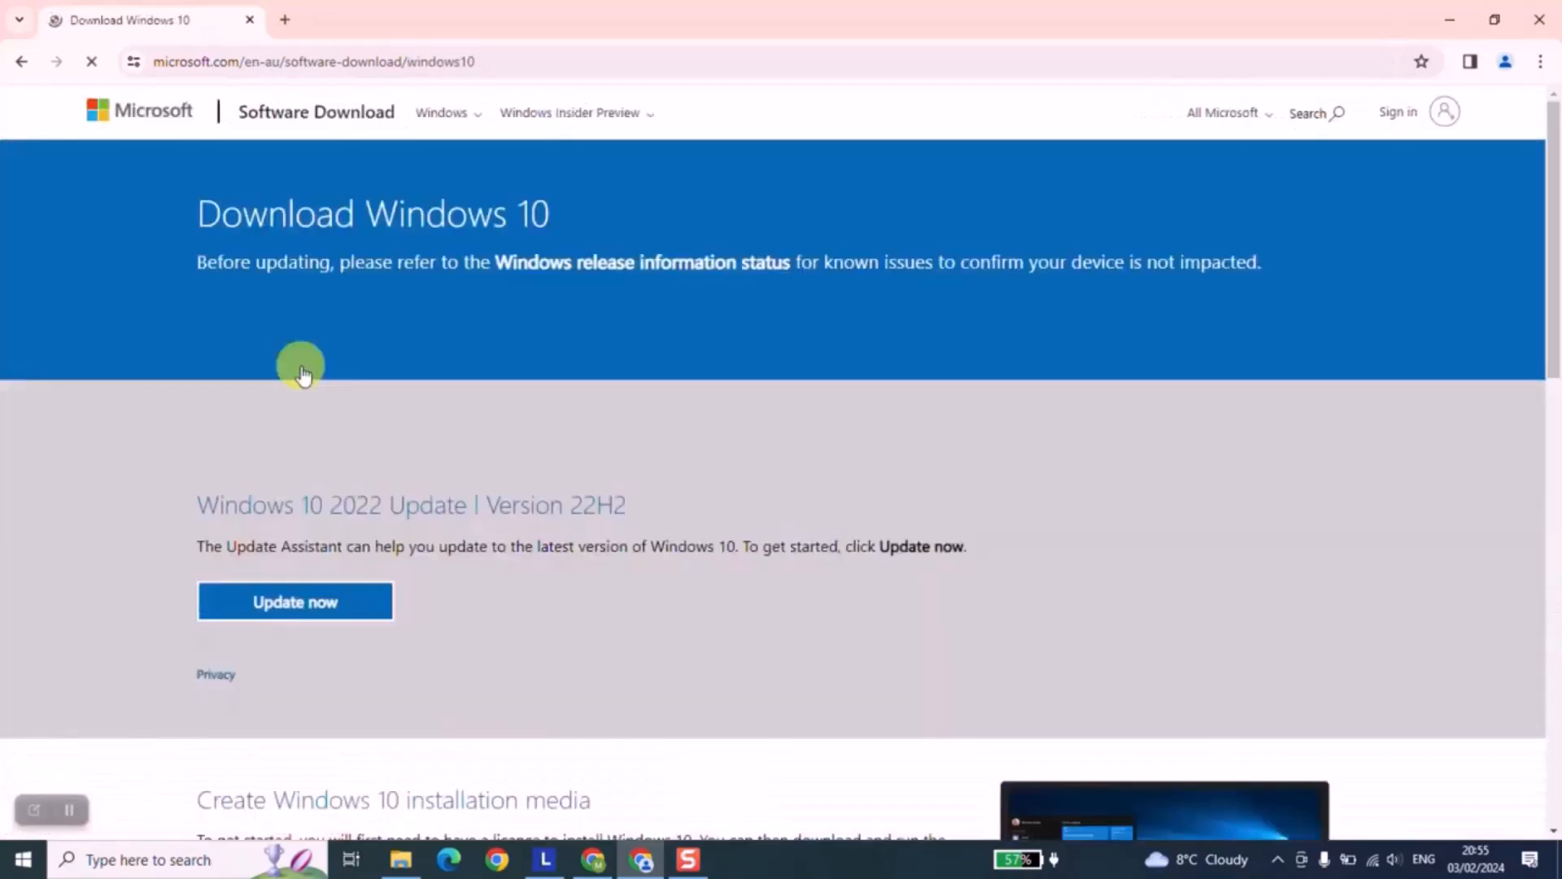
- Dismiss the Copilot banner and download the tool for creating Windows 10 installation media
scroll(301, 373, "down", 4)
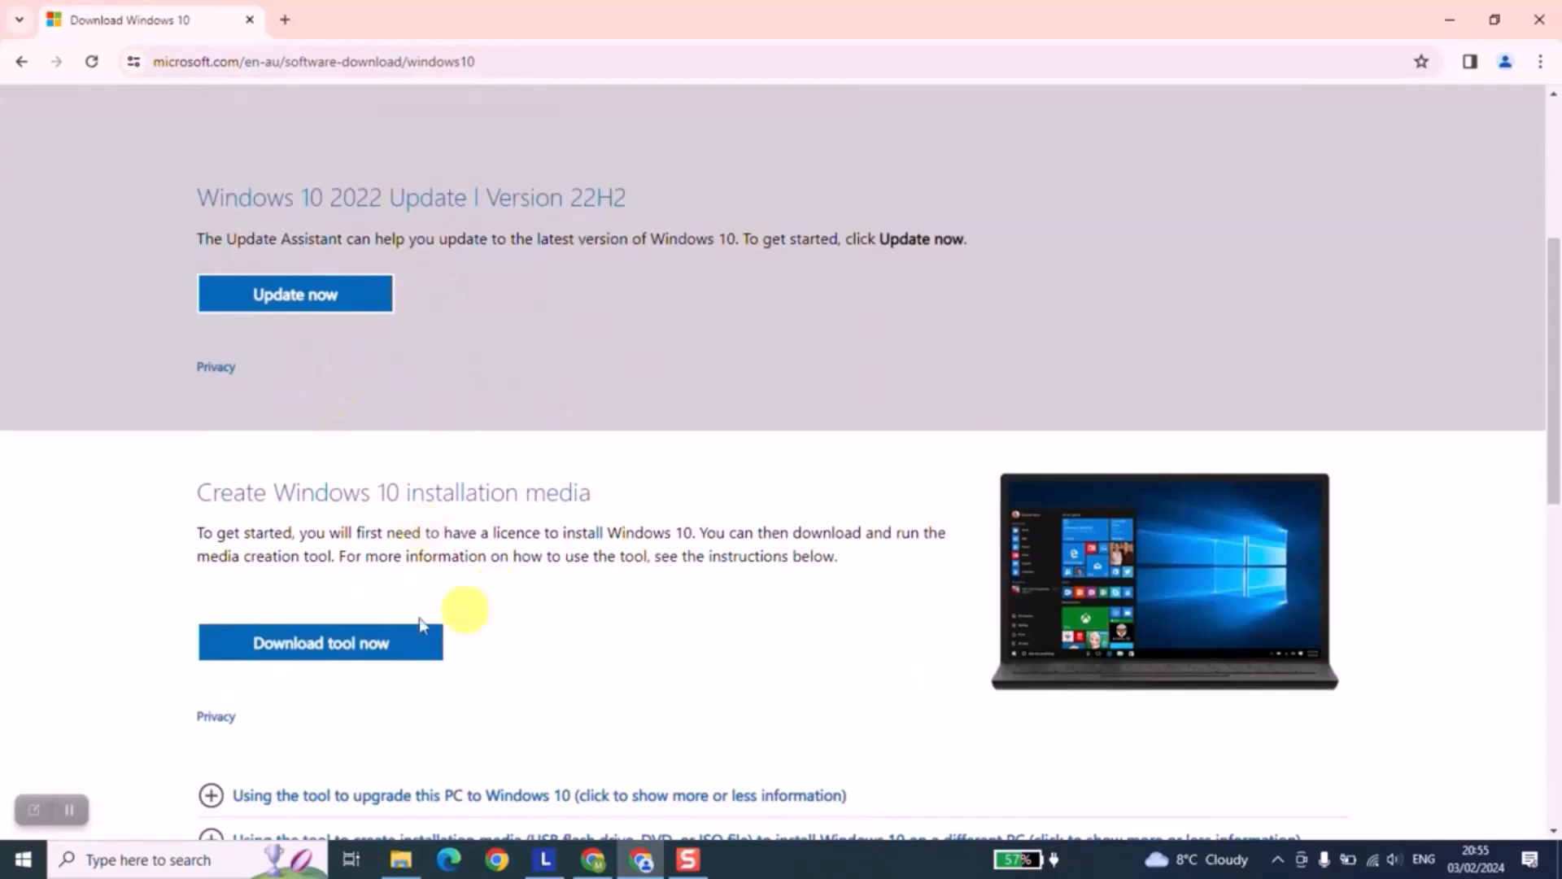
left_click(67, 808)
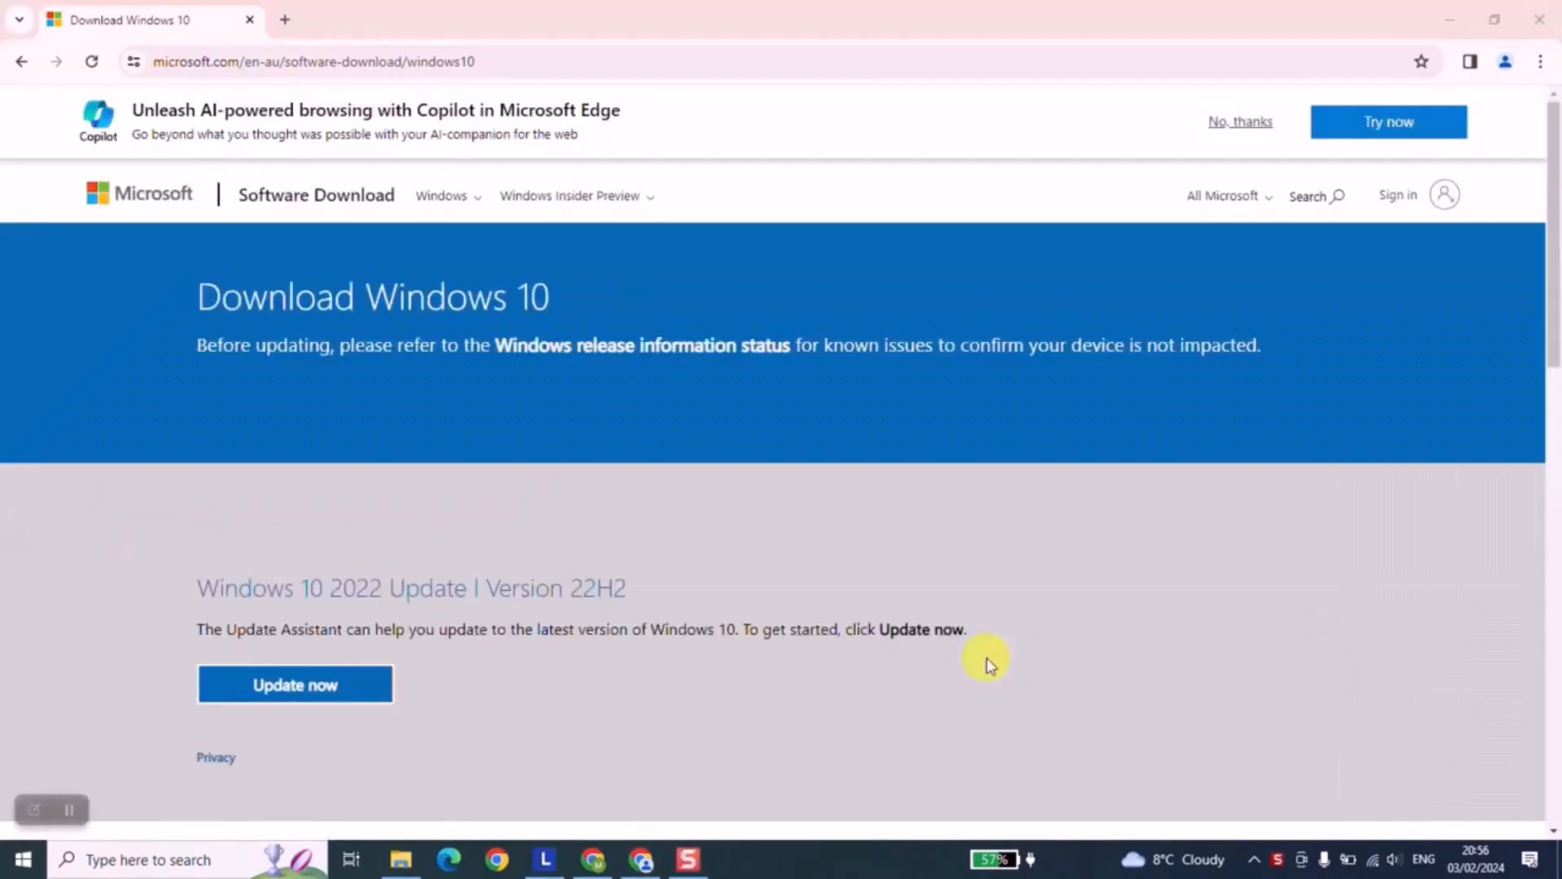
left_click(1241, 122)
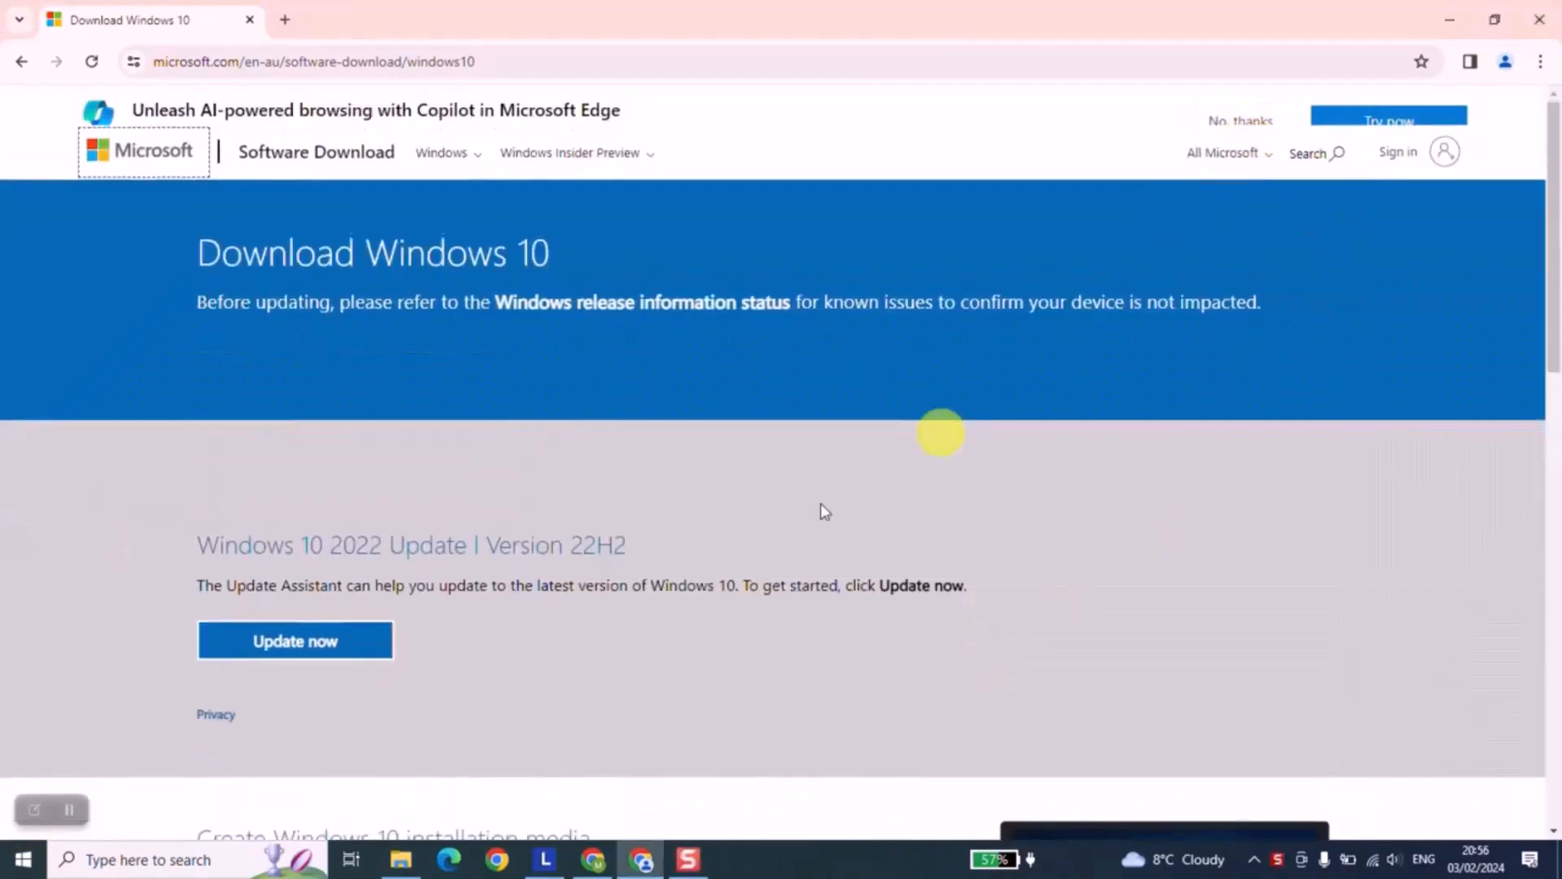
scroll(643, 586, "down", 4)
scroll(643, 588, "down", 1)
scroll(644, 588, "down", 1)
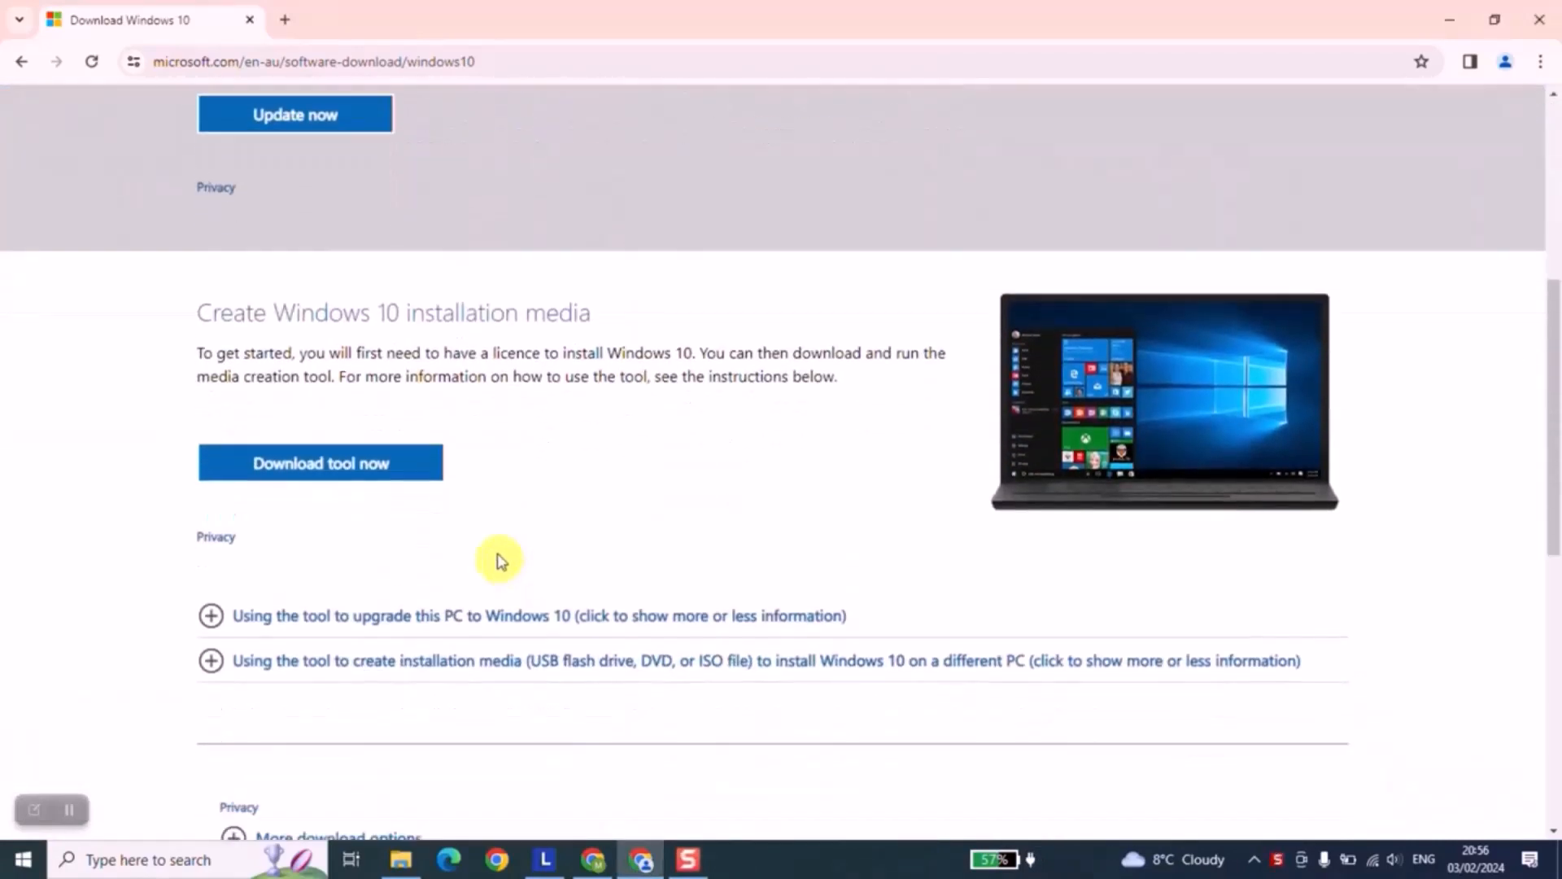
left_click(376, 470)
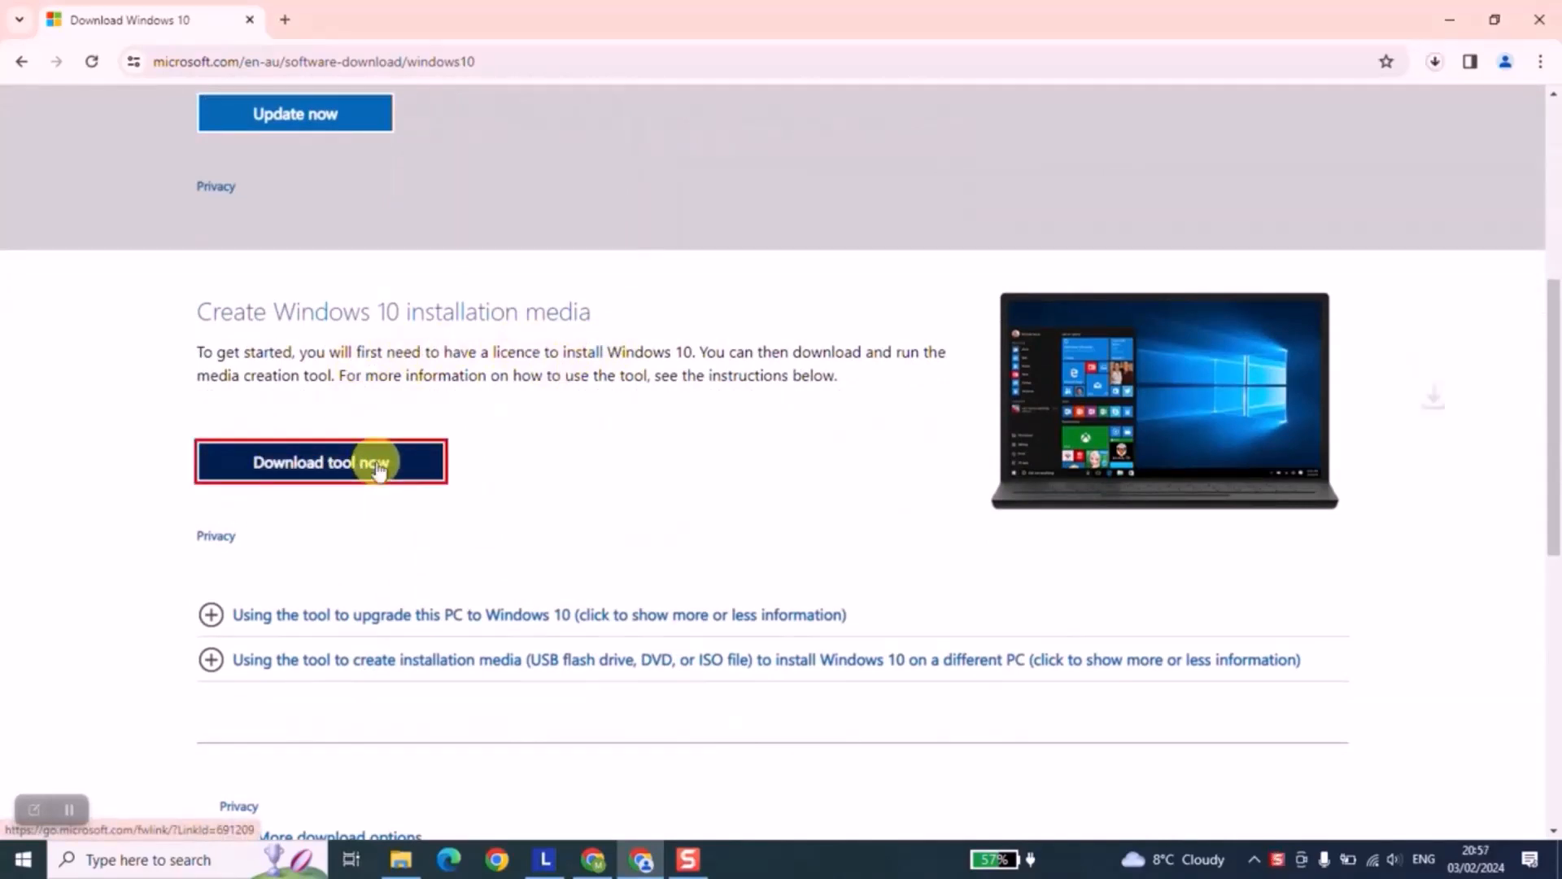
- Show the downloaded MediaCreationTool22H2 (1) file in its folder, run it, and minimize the folder window
left_click(1437, 65)
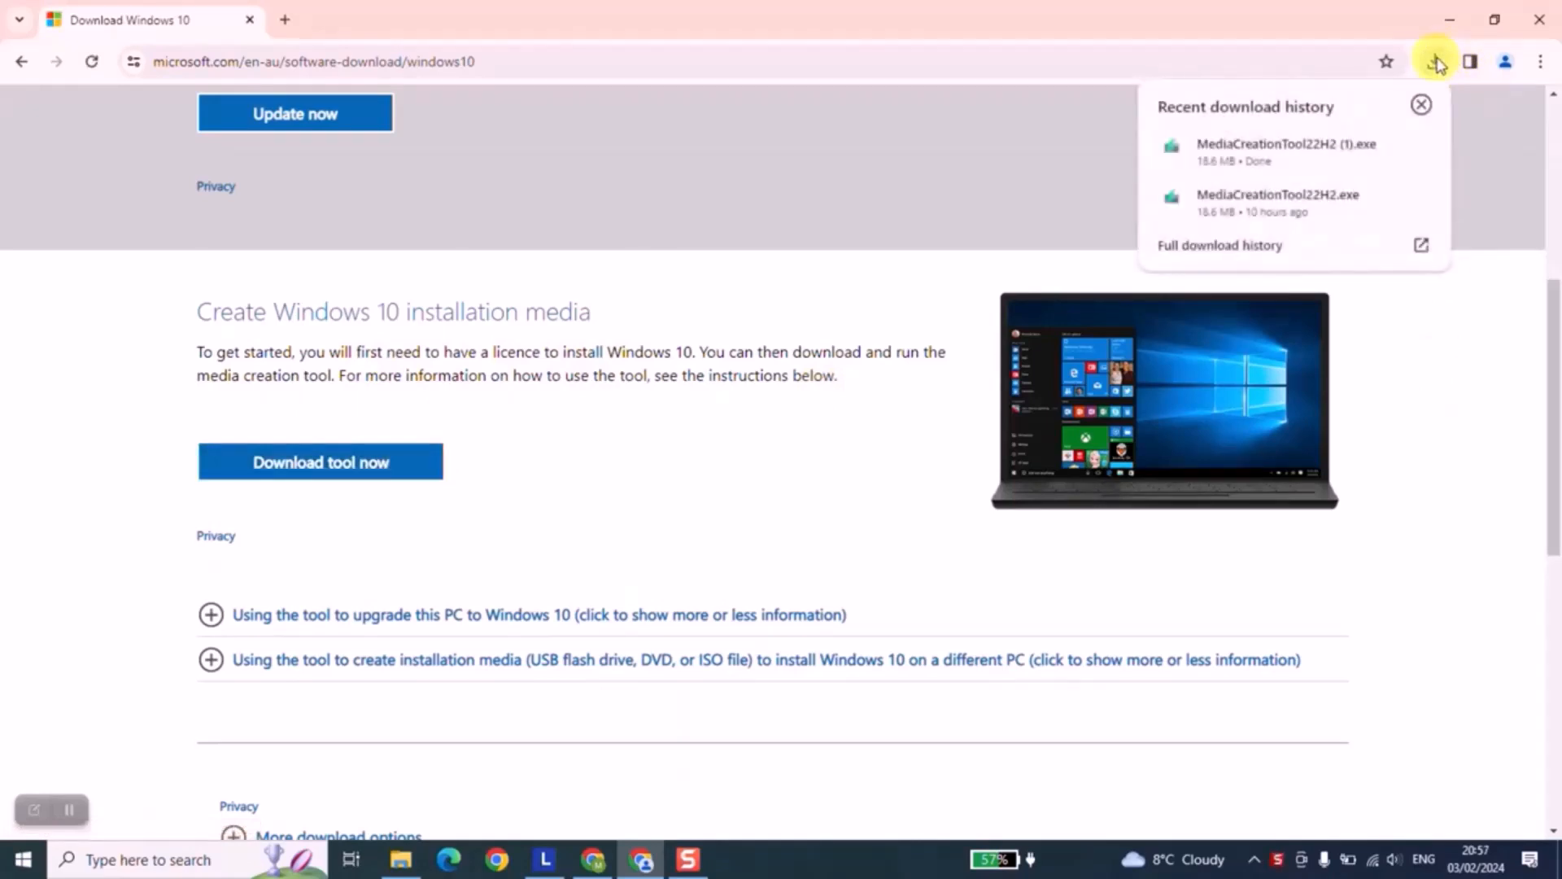
mouse_move(1294, 157)
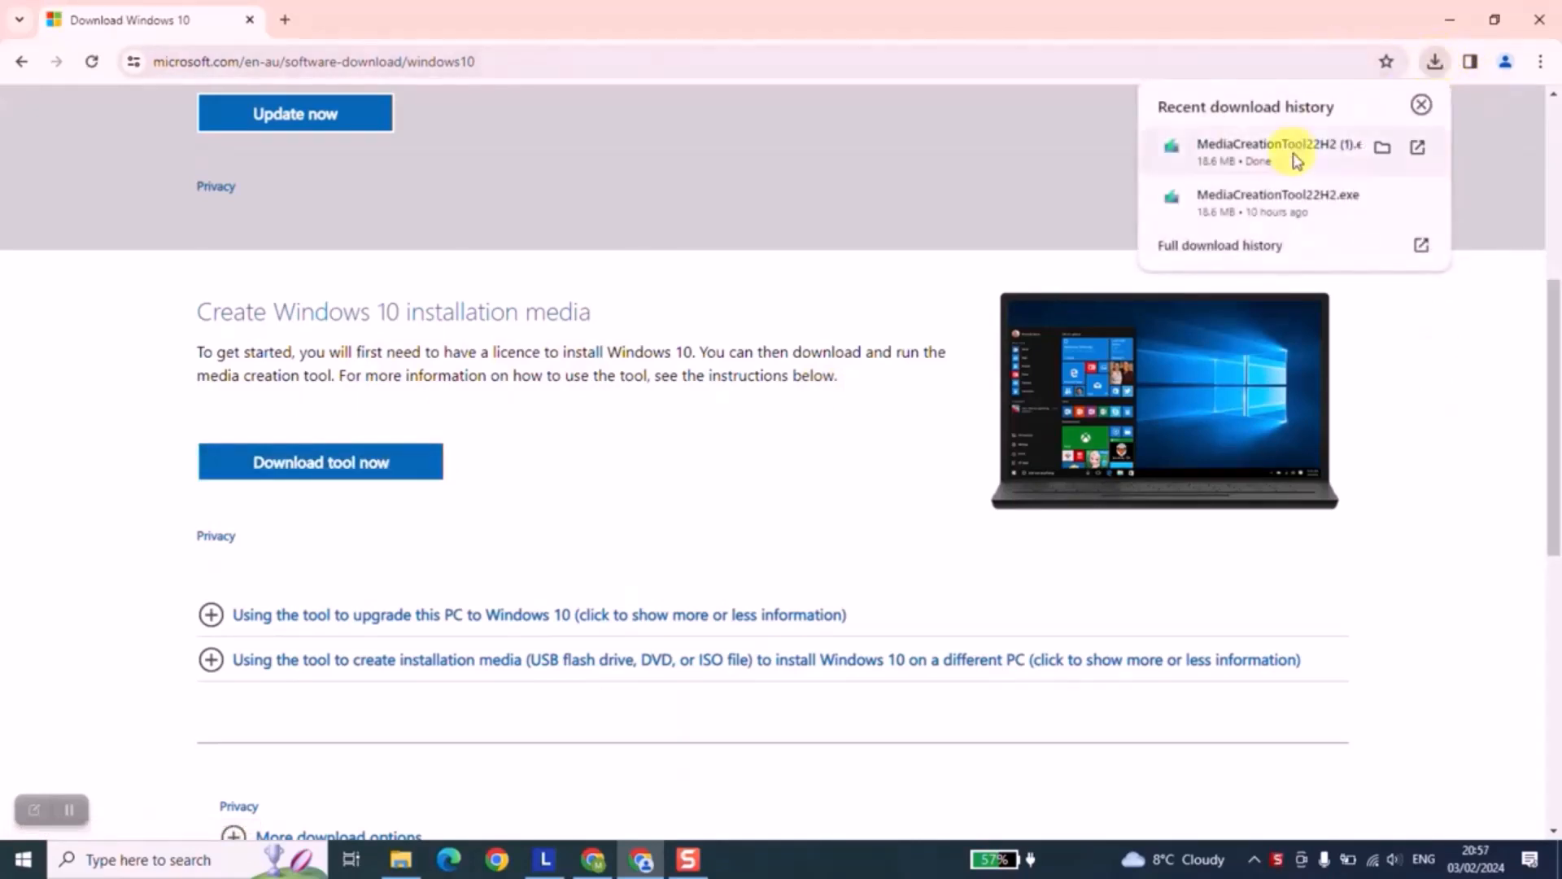
left_click(1383, 149)
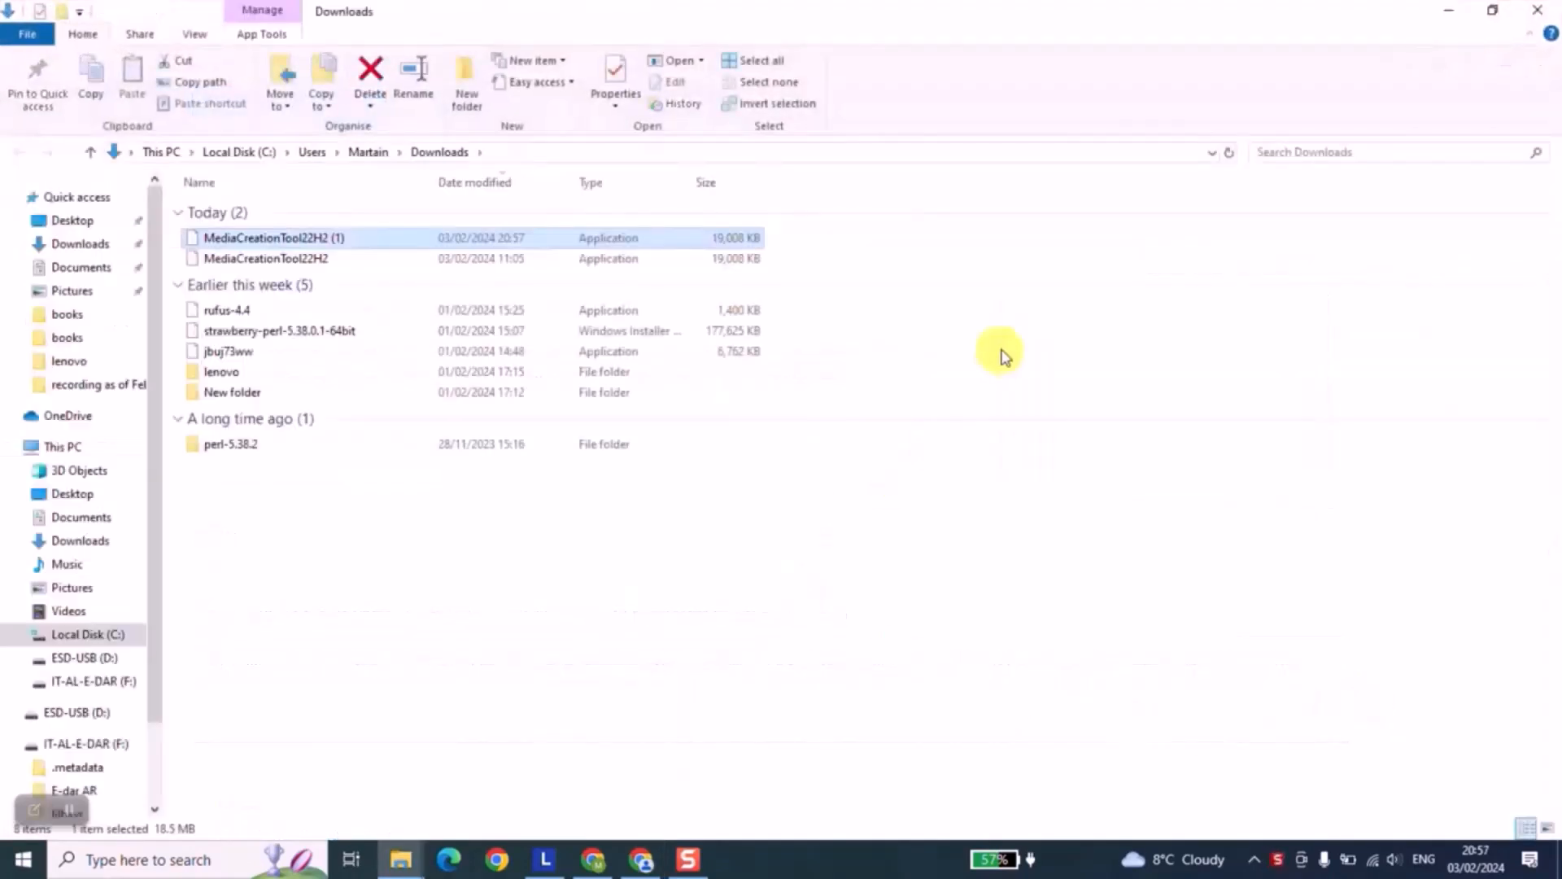
double_click(326, 241)
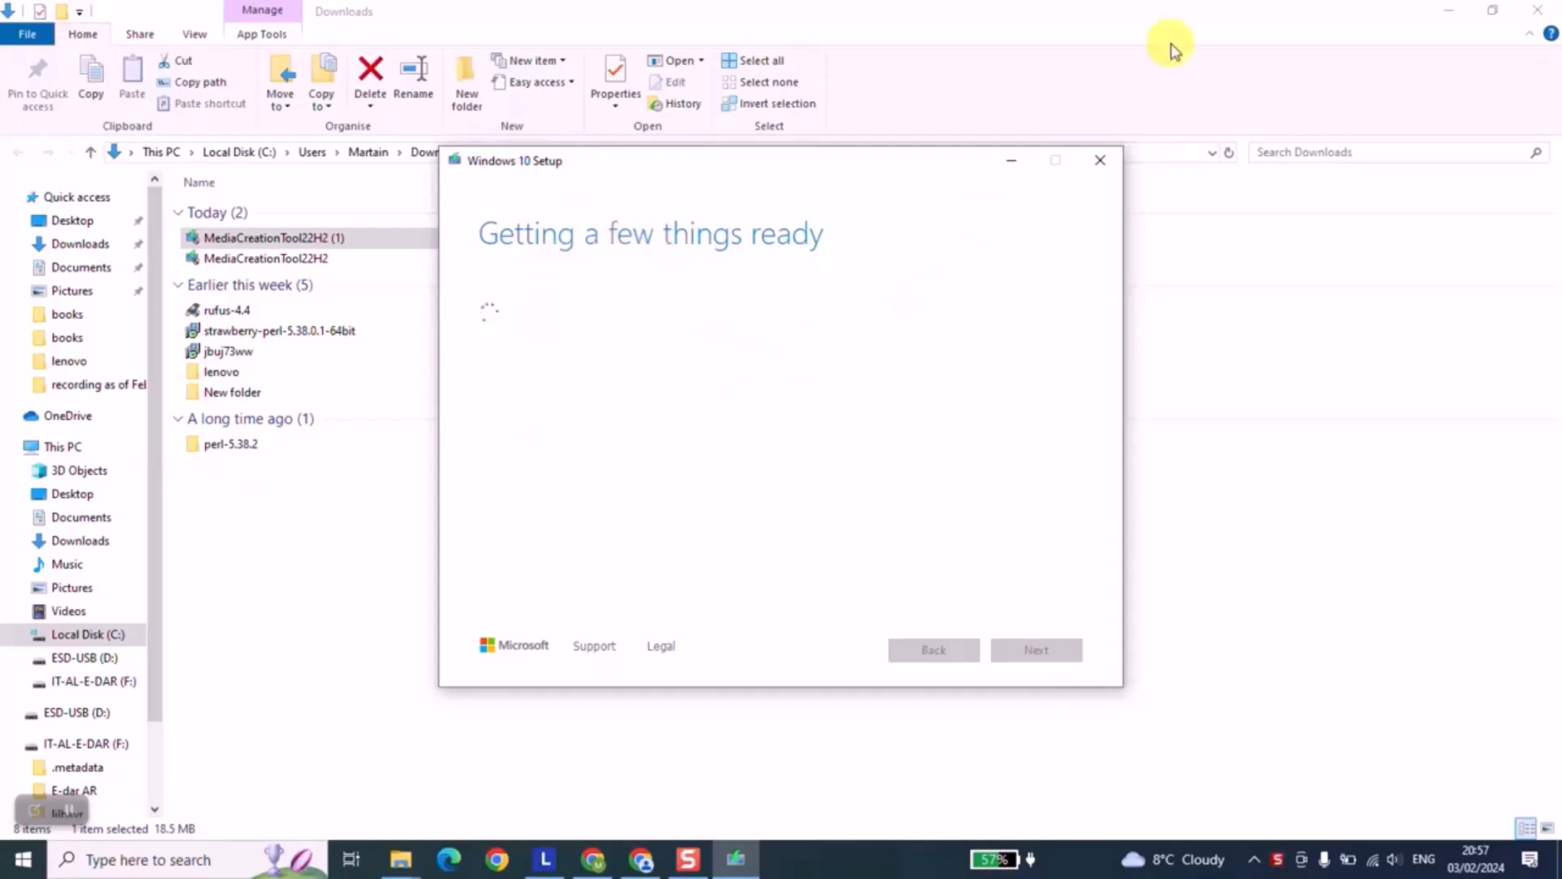
left_click(1449, 10)
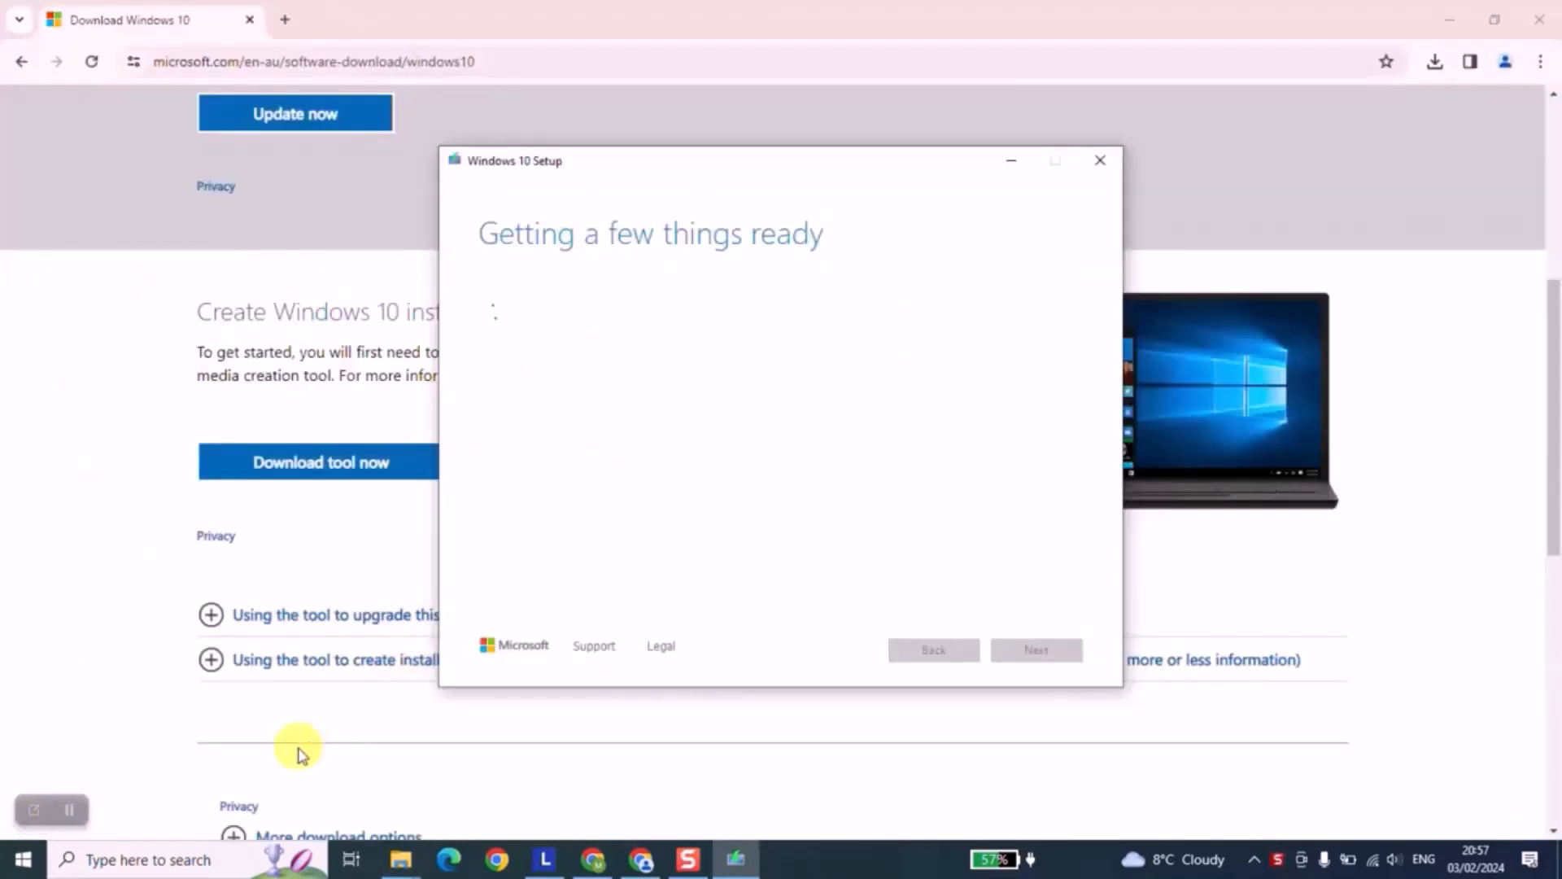
left_click(69, 809)
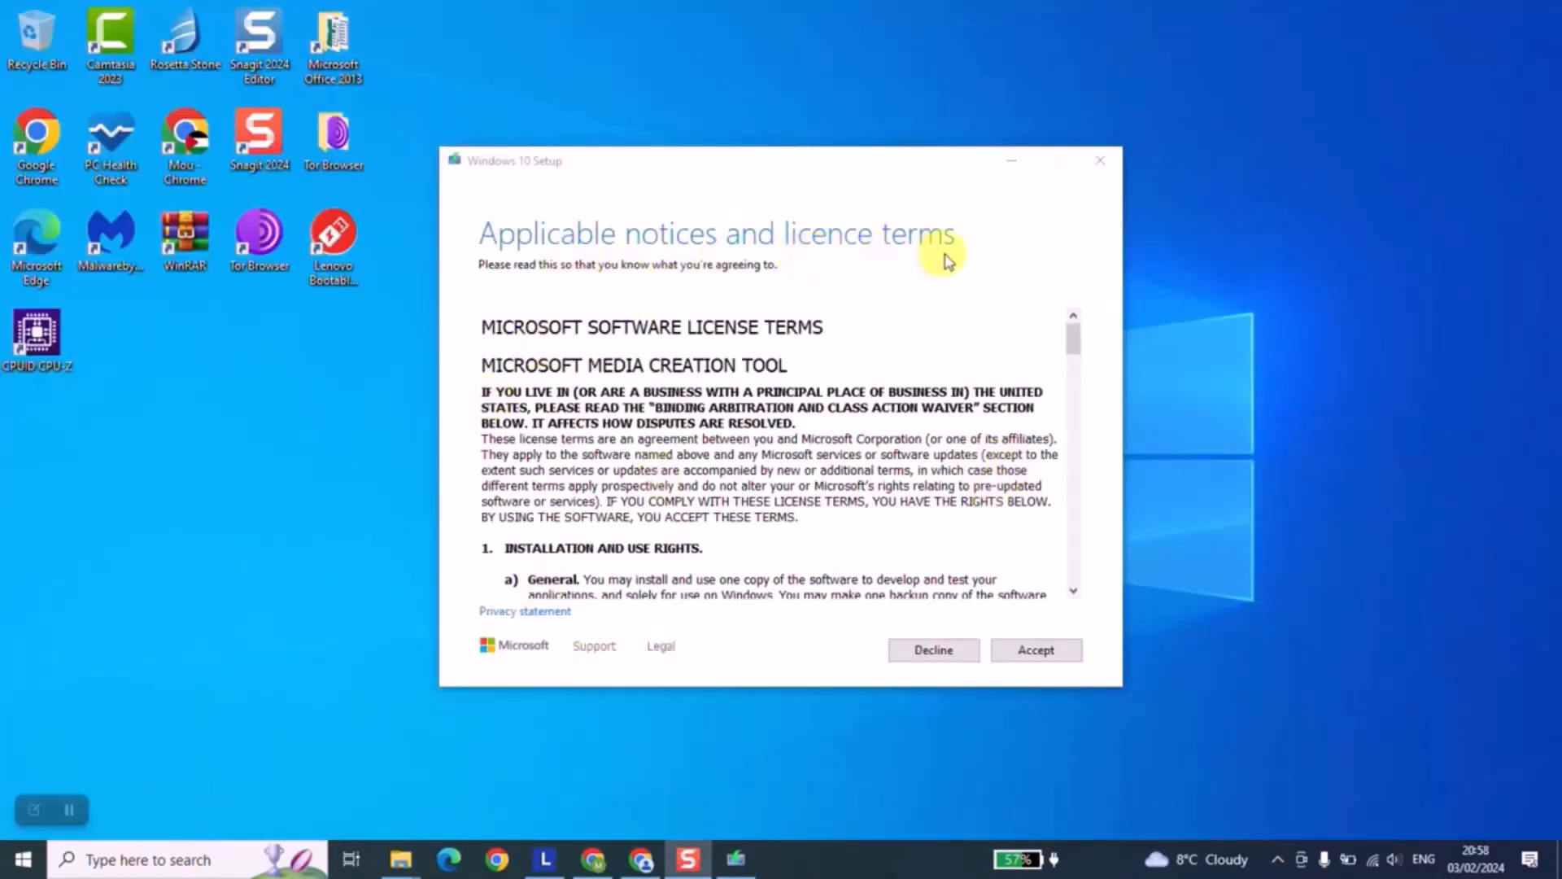
- Go through the Media Creation Tool licence terms and accept them
scroll(903, 570, "down", 15)
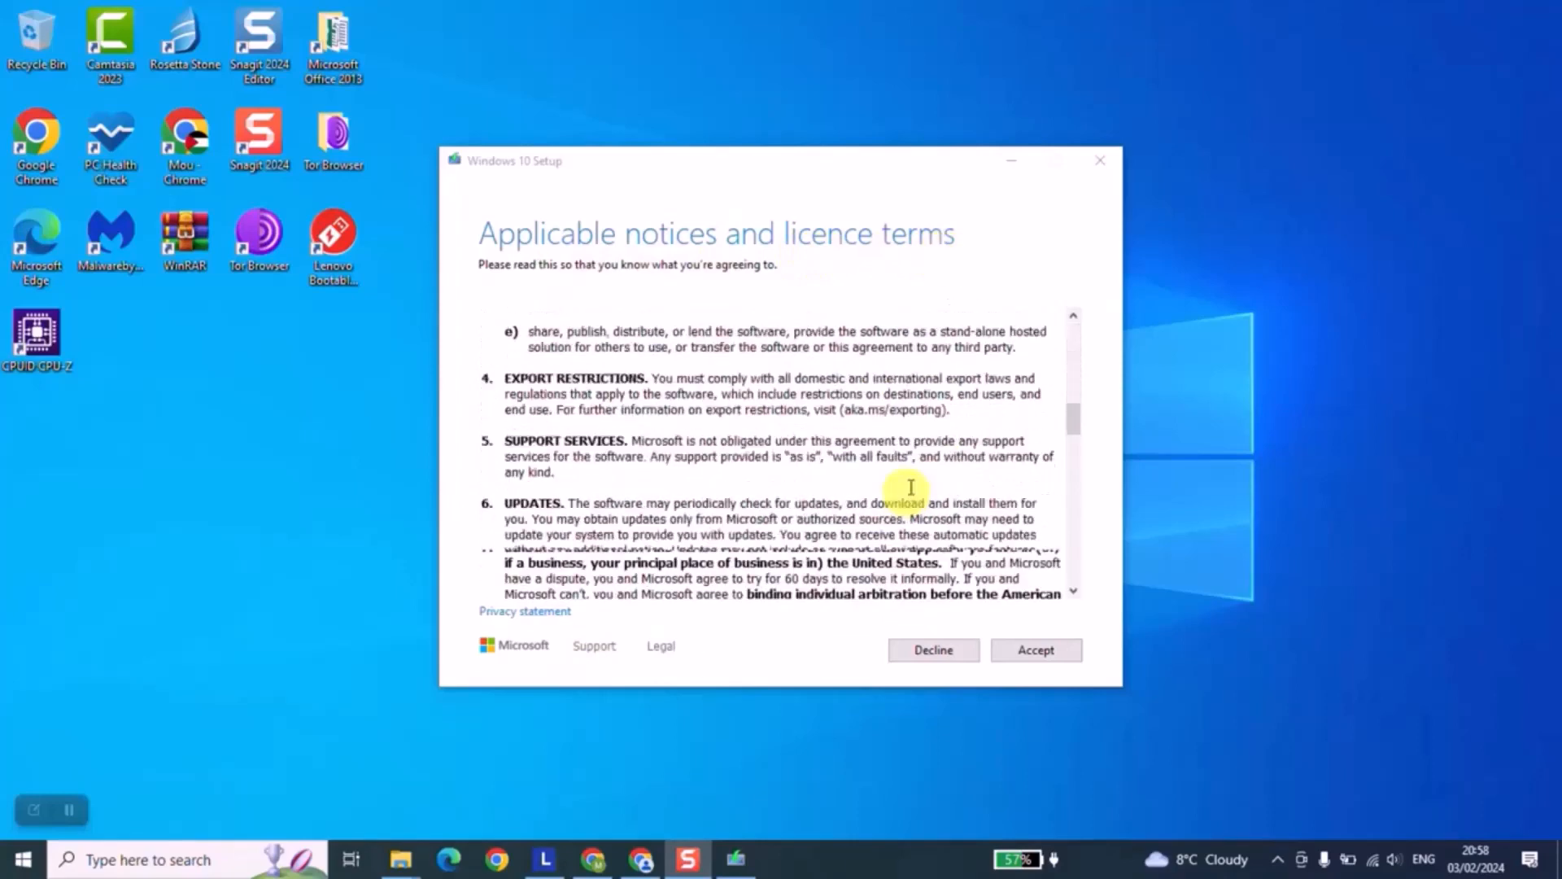
scroll(1099, 468, "down", 5)
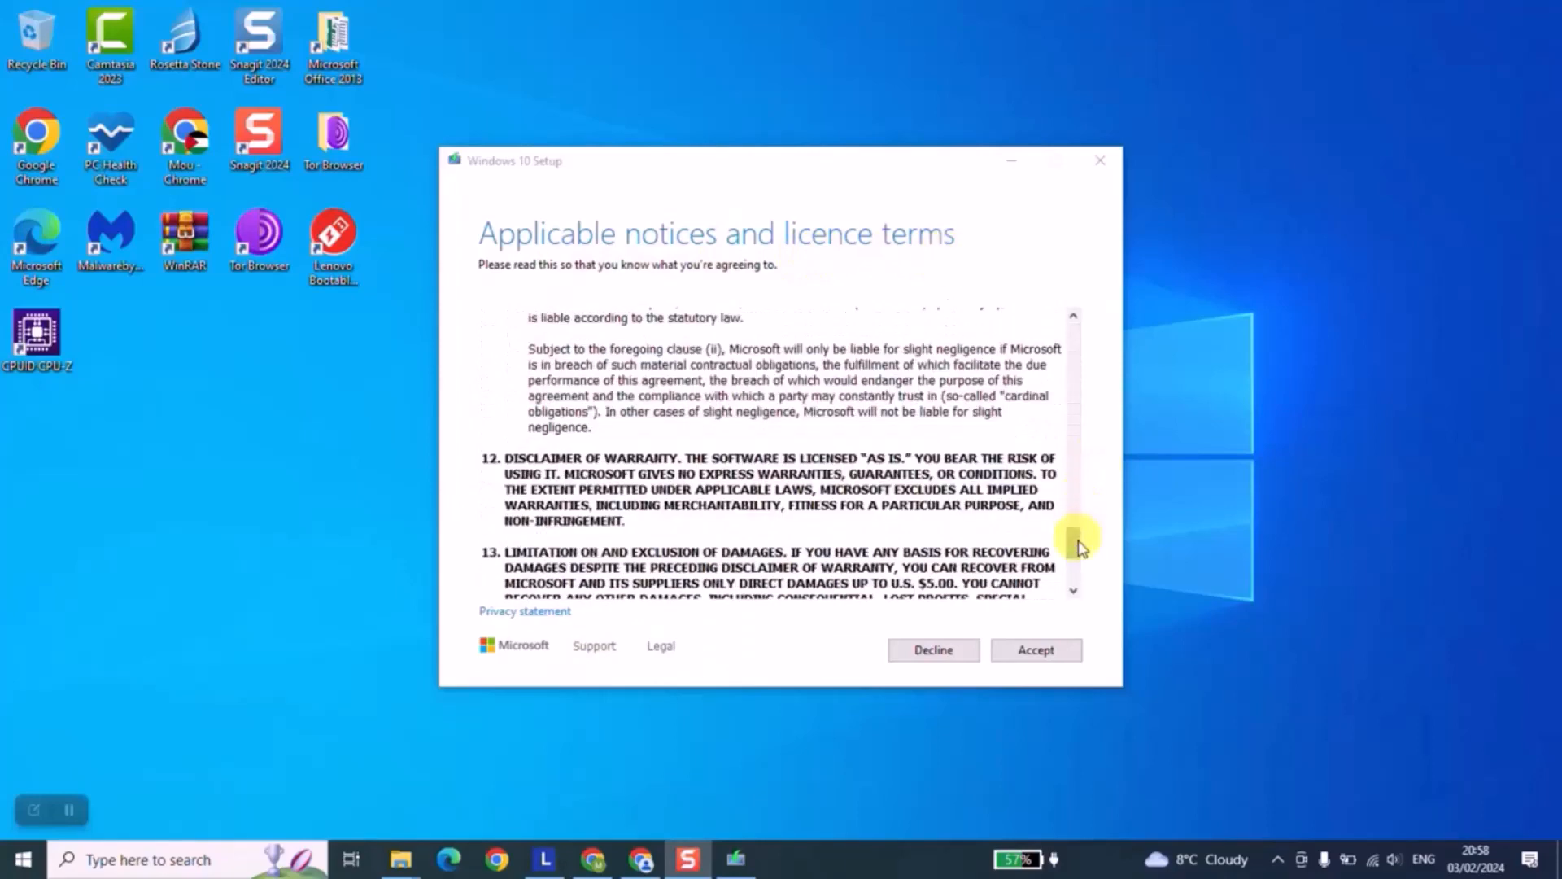
left_click(1029, 654)
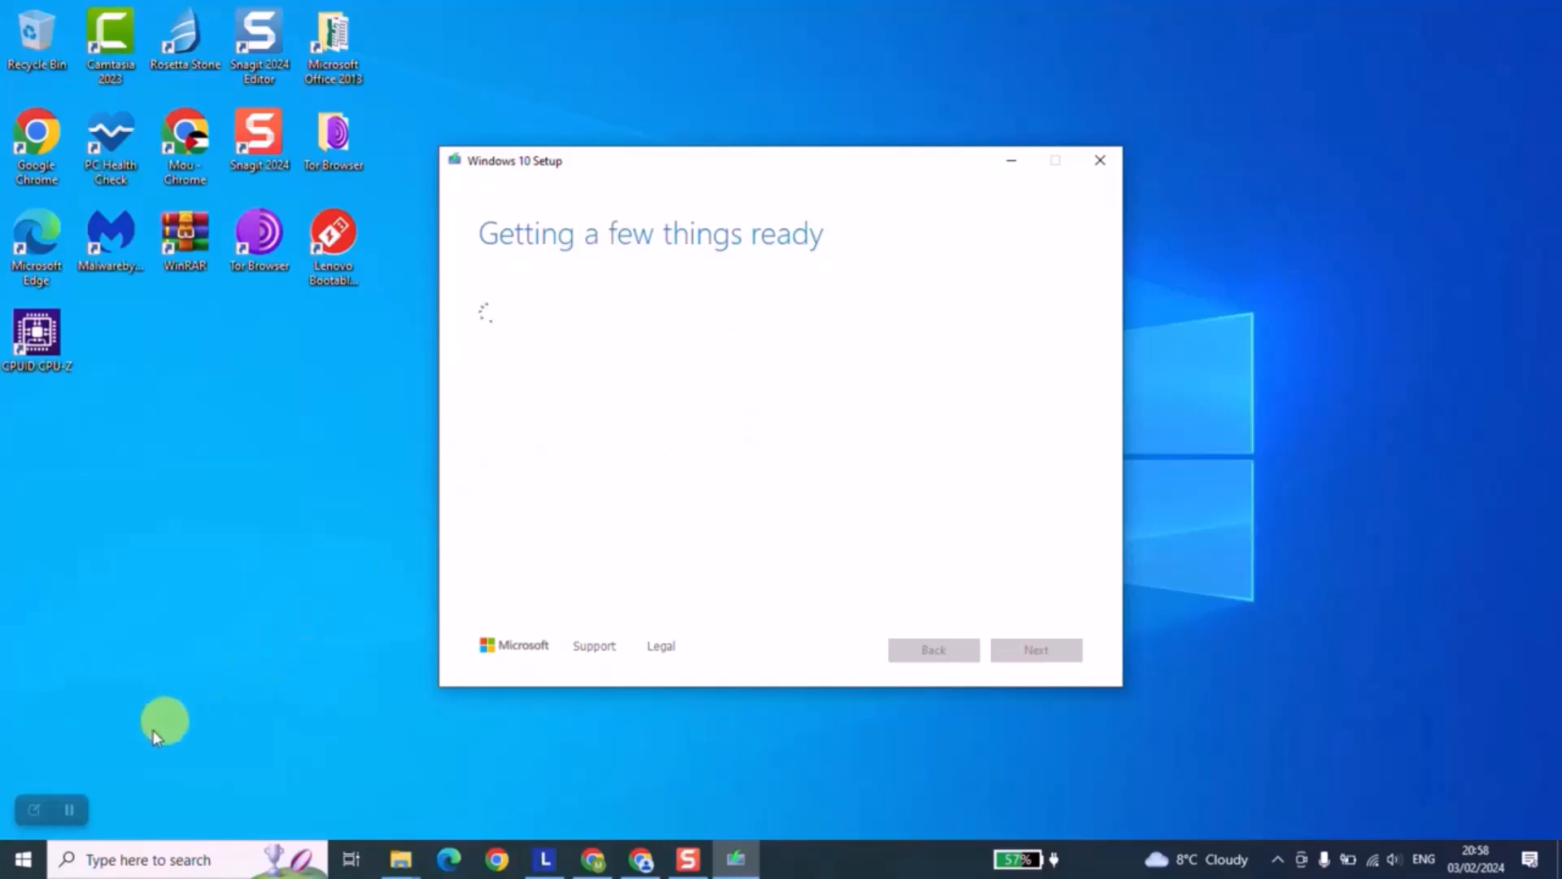
- Choose to create installation media (USB flash drive, DVD or ISO file) for another PC and continue
left_click(69, 810)
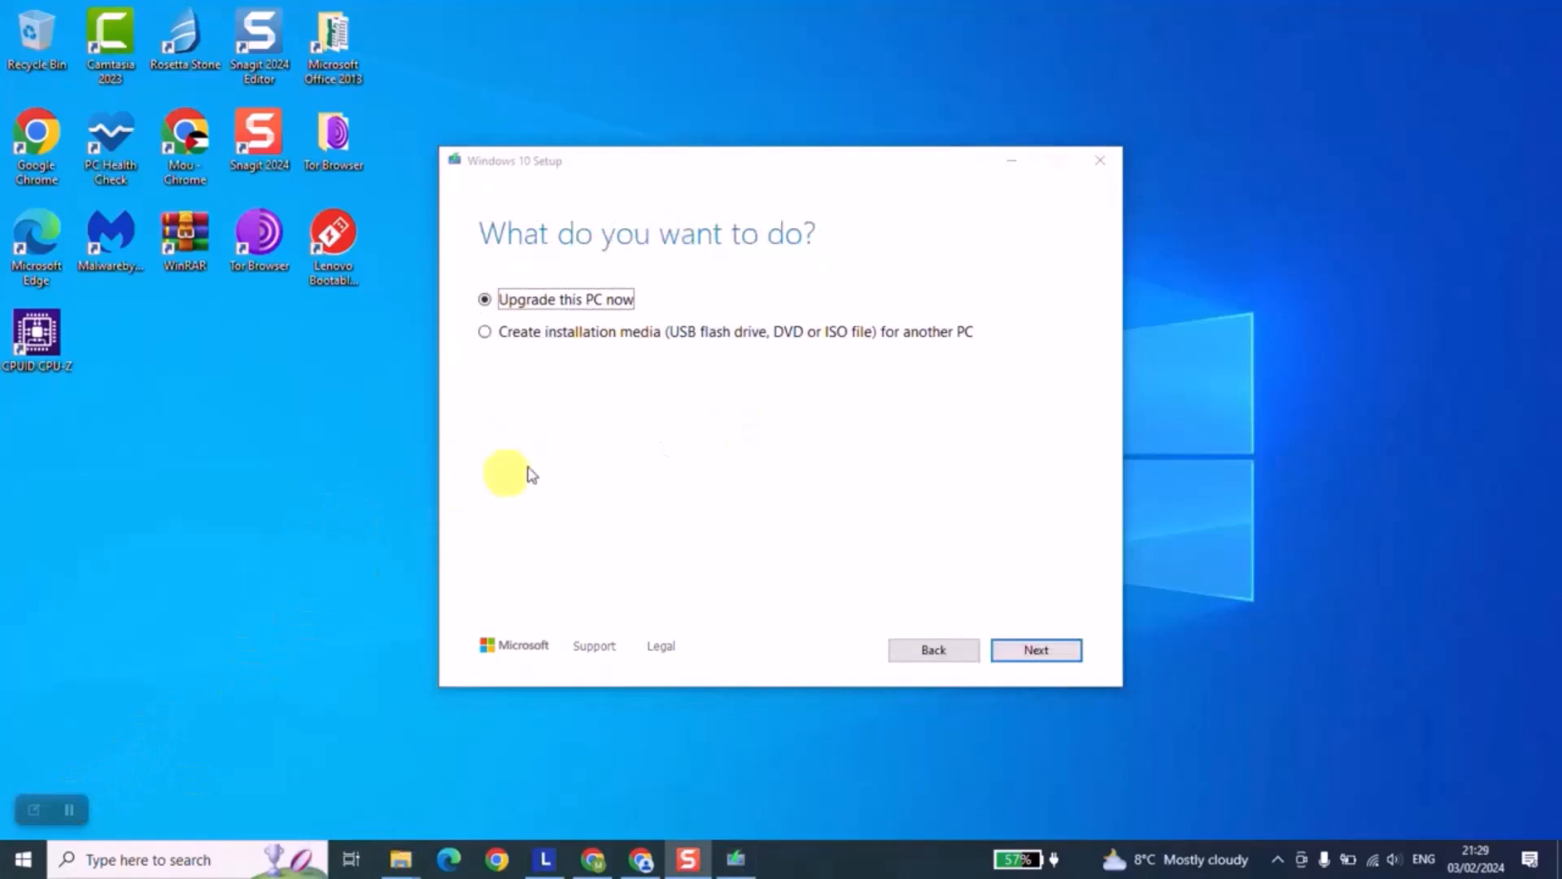
left_click(511, 335)
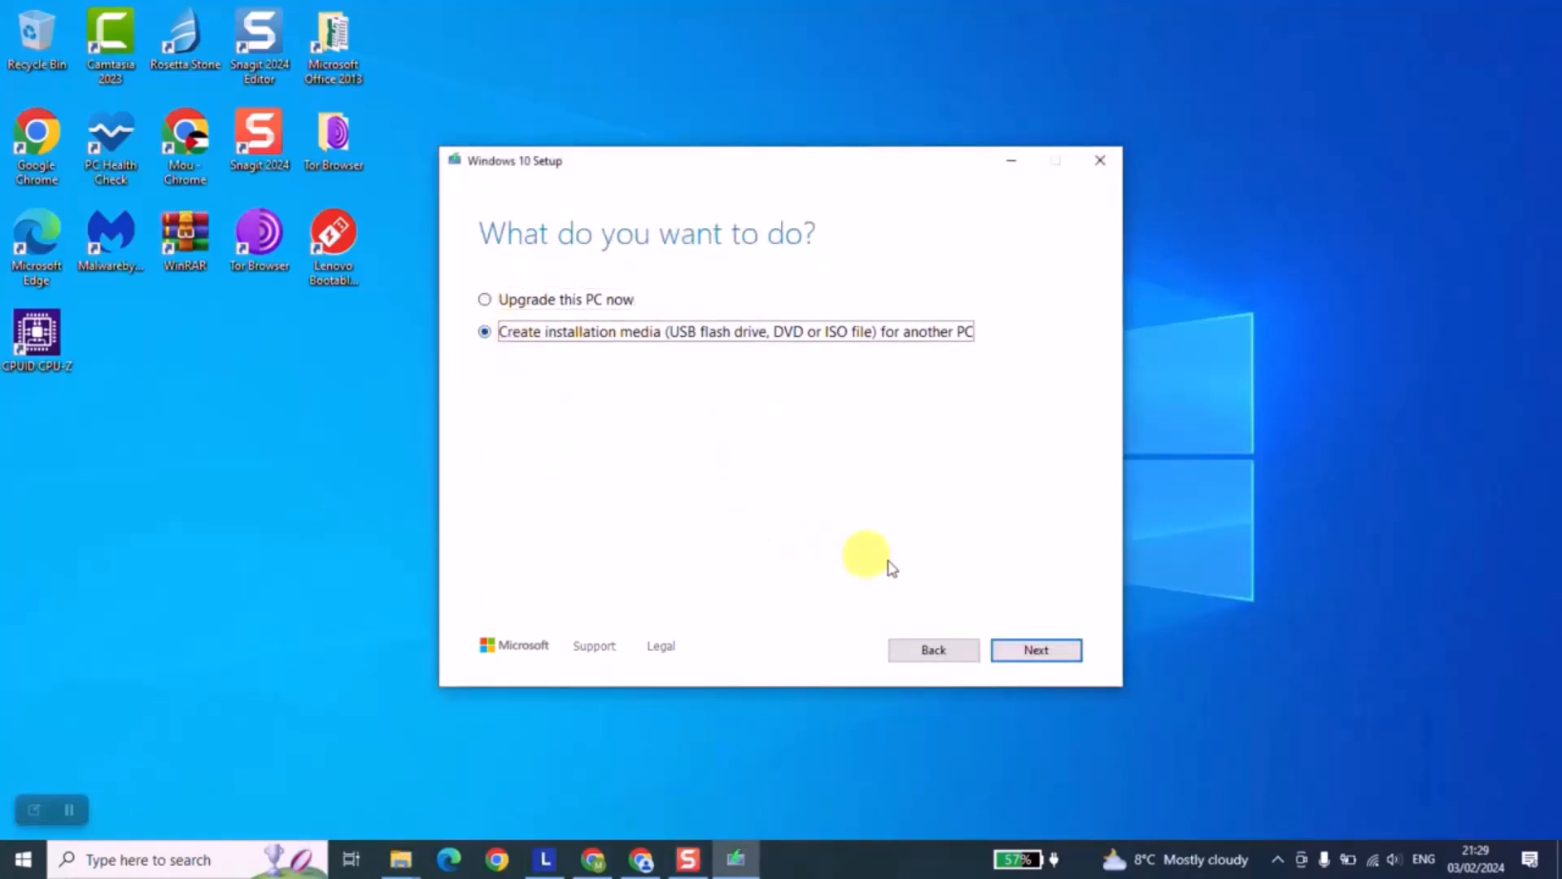
left_click(1032, 651)
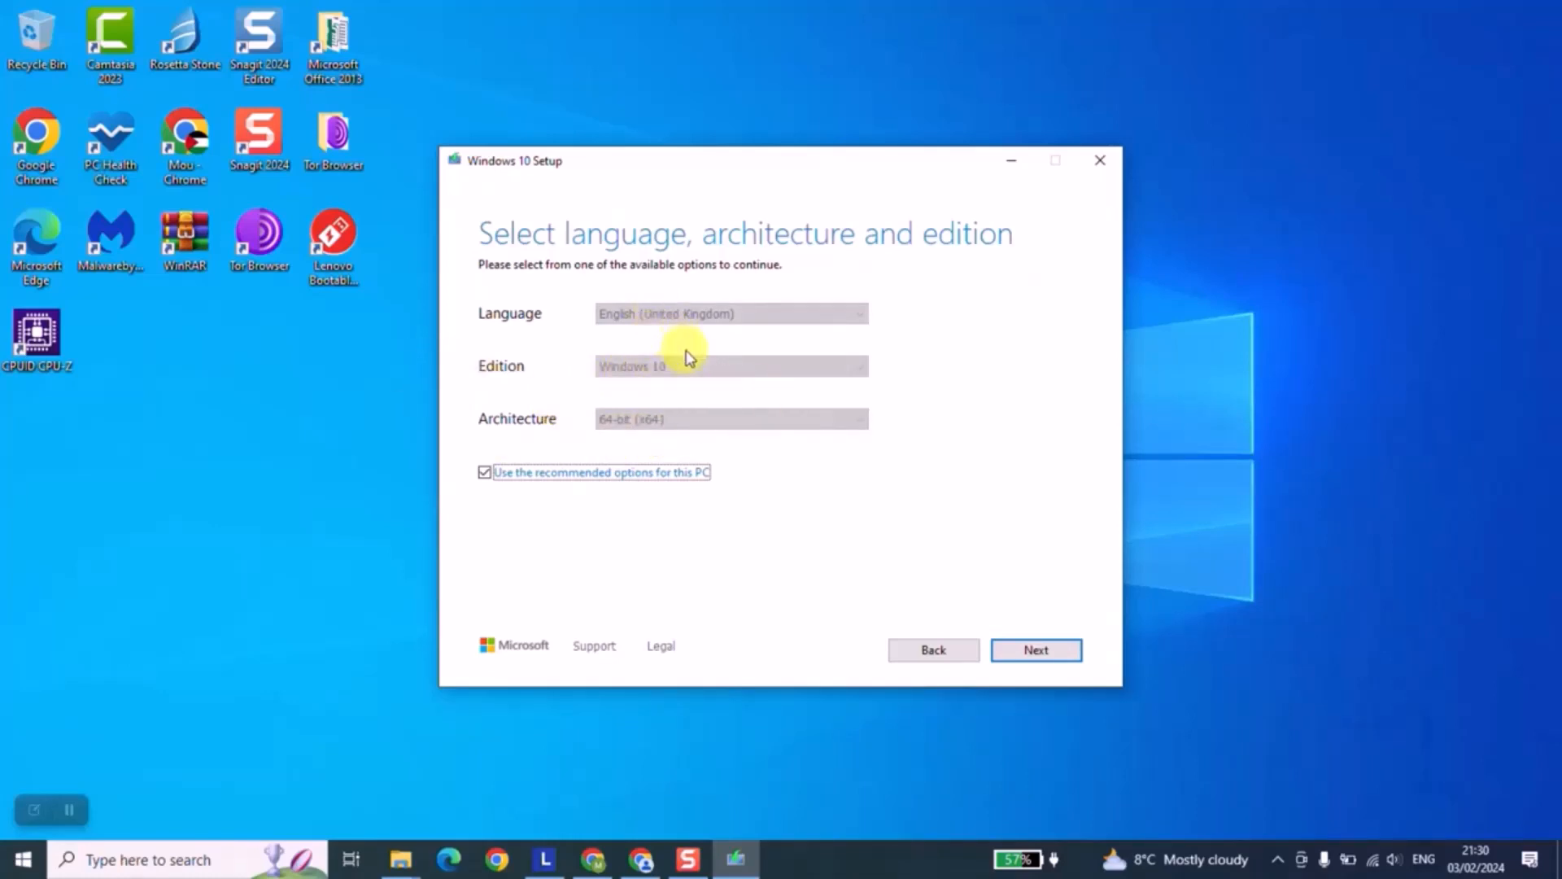
- Turn off the recommended options for this PC and review the available languages, keeping English (United Kingdom)
left_click(537, 475)
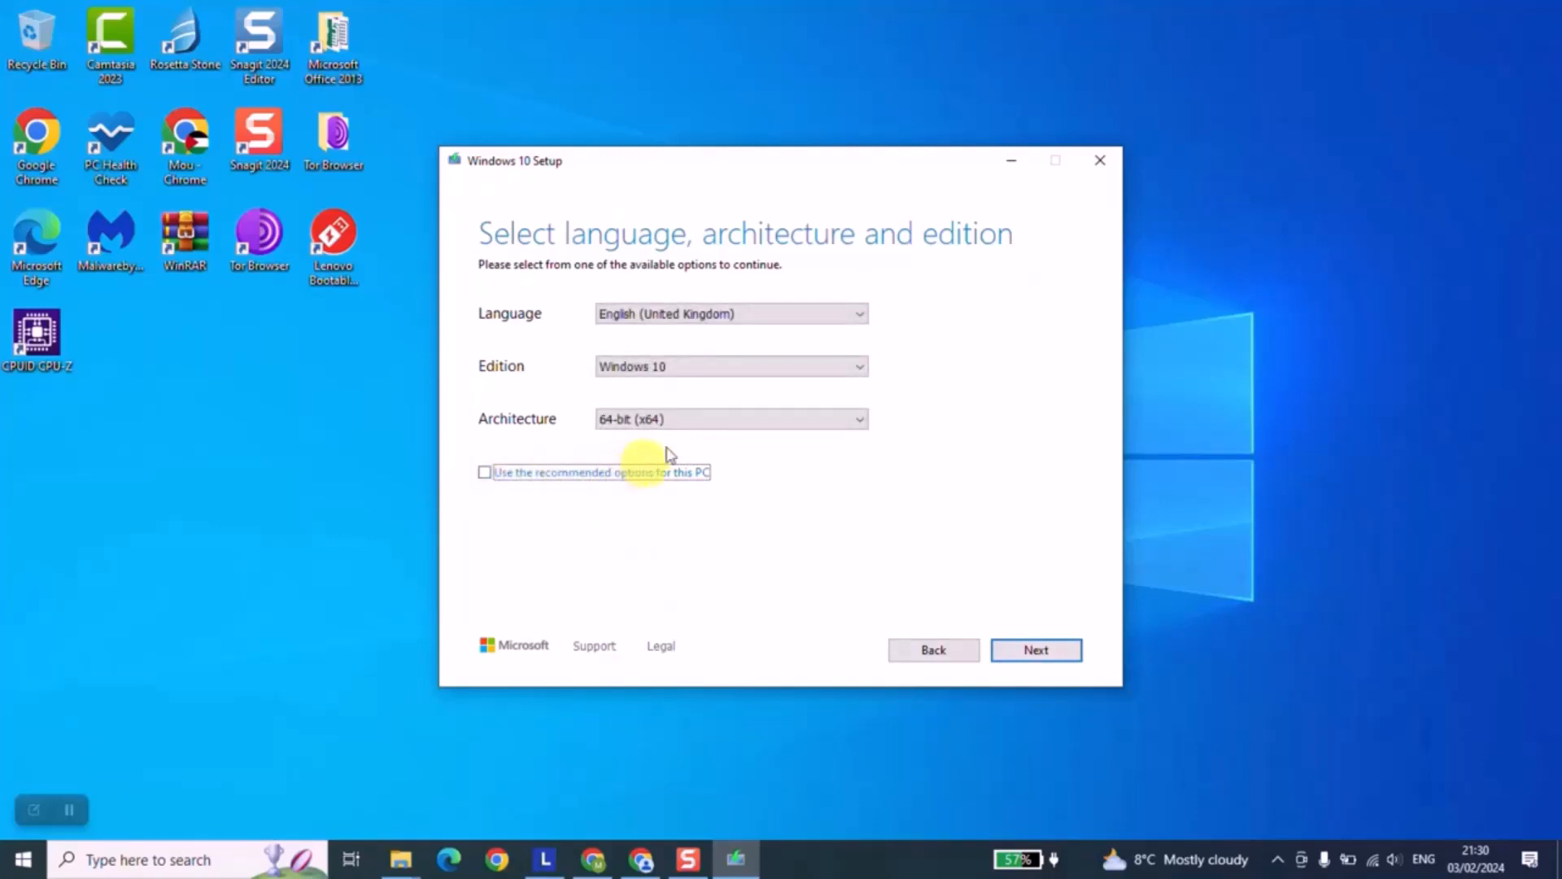
left_click(701, 315)
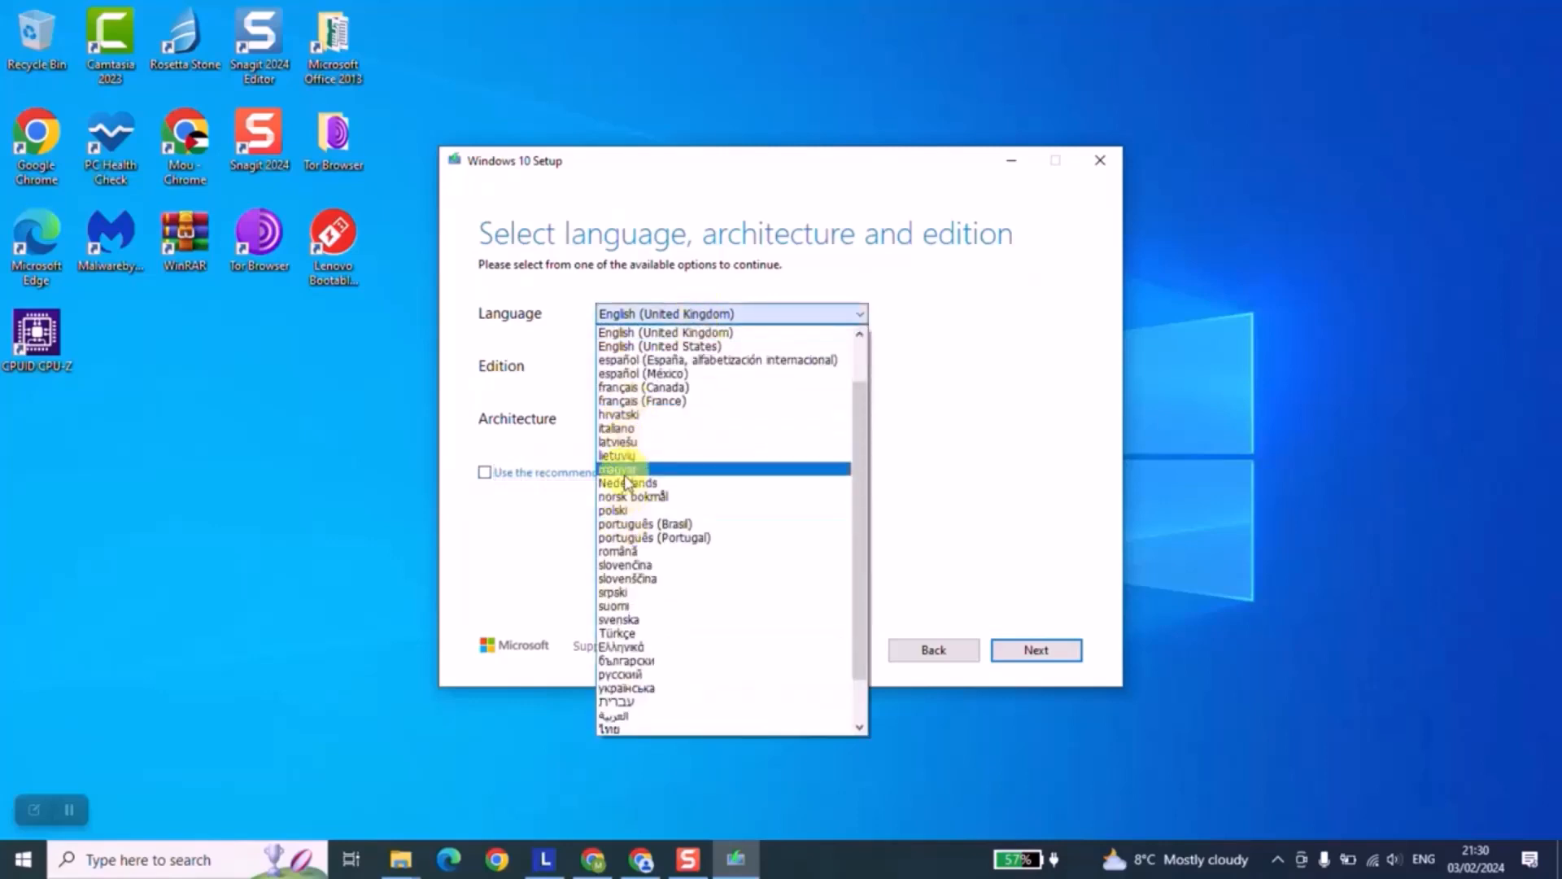
left_click(925, 443)
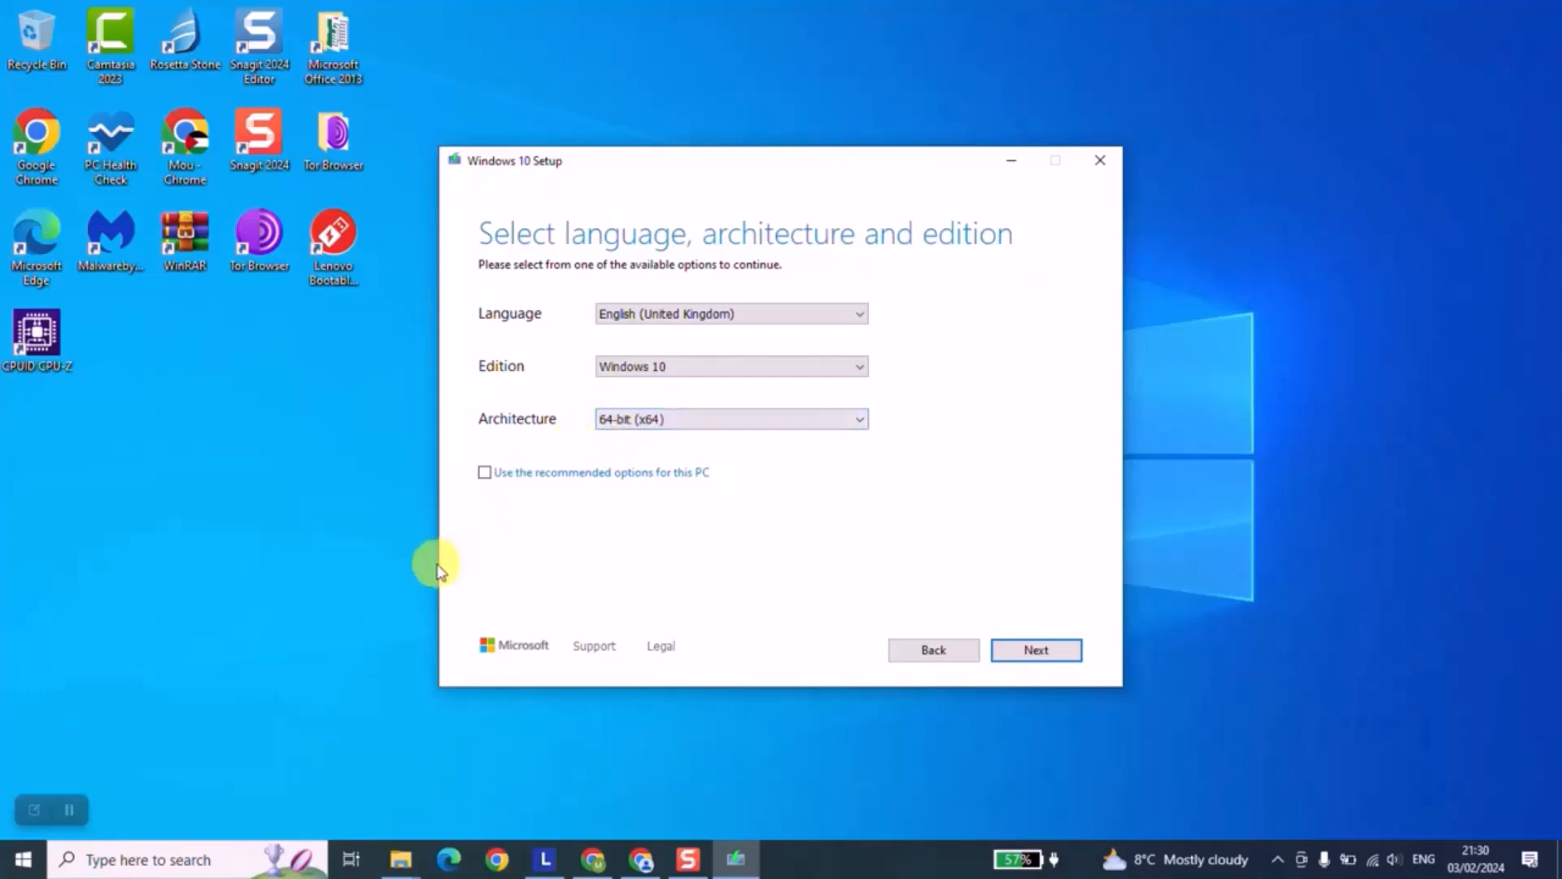
- Search Windows for dxdiag and launch the DirectX Diagnostic Tool
left_click(106, 861)
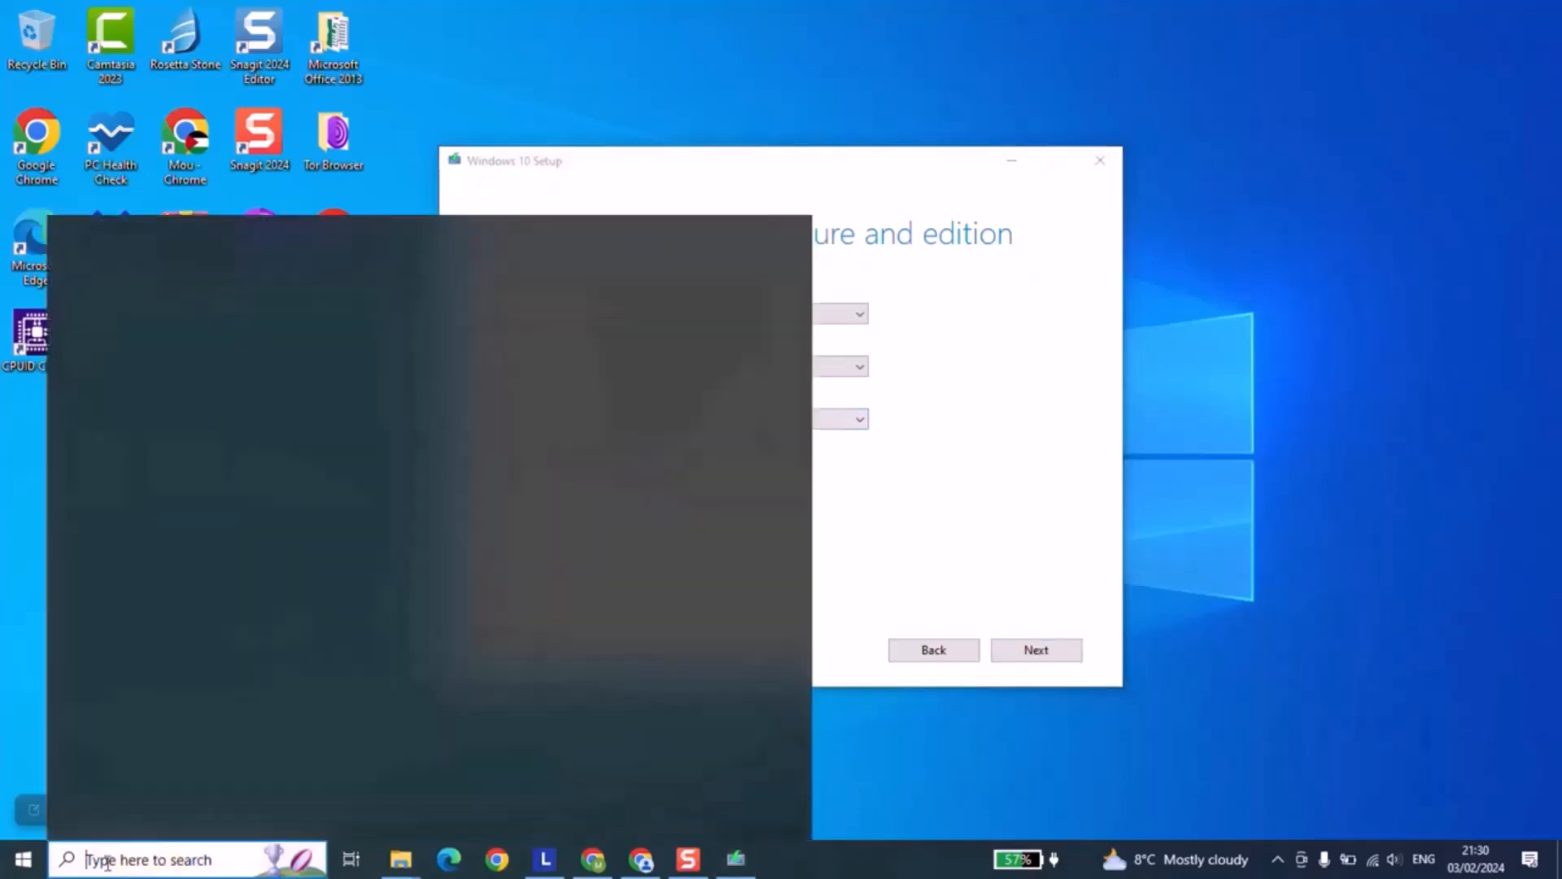
type("dxdia")
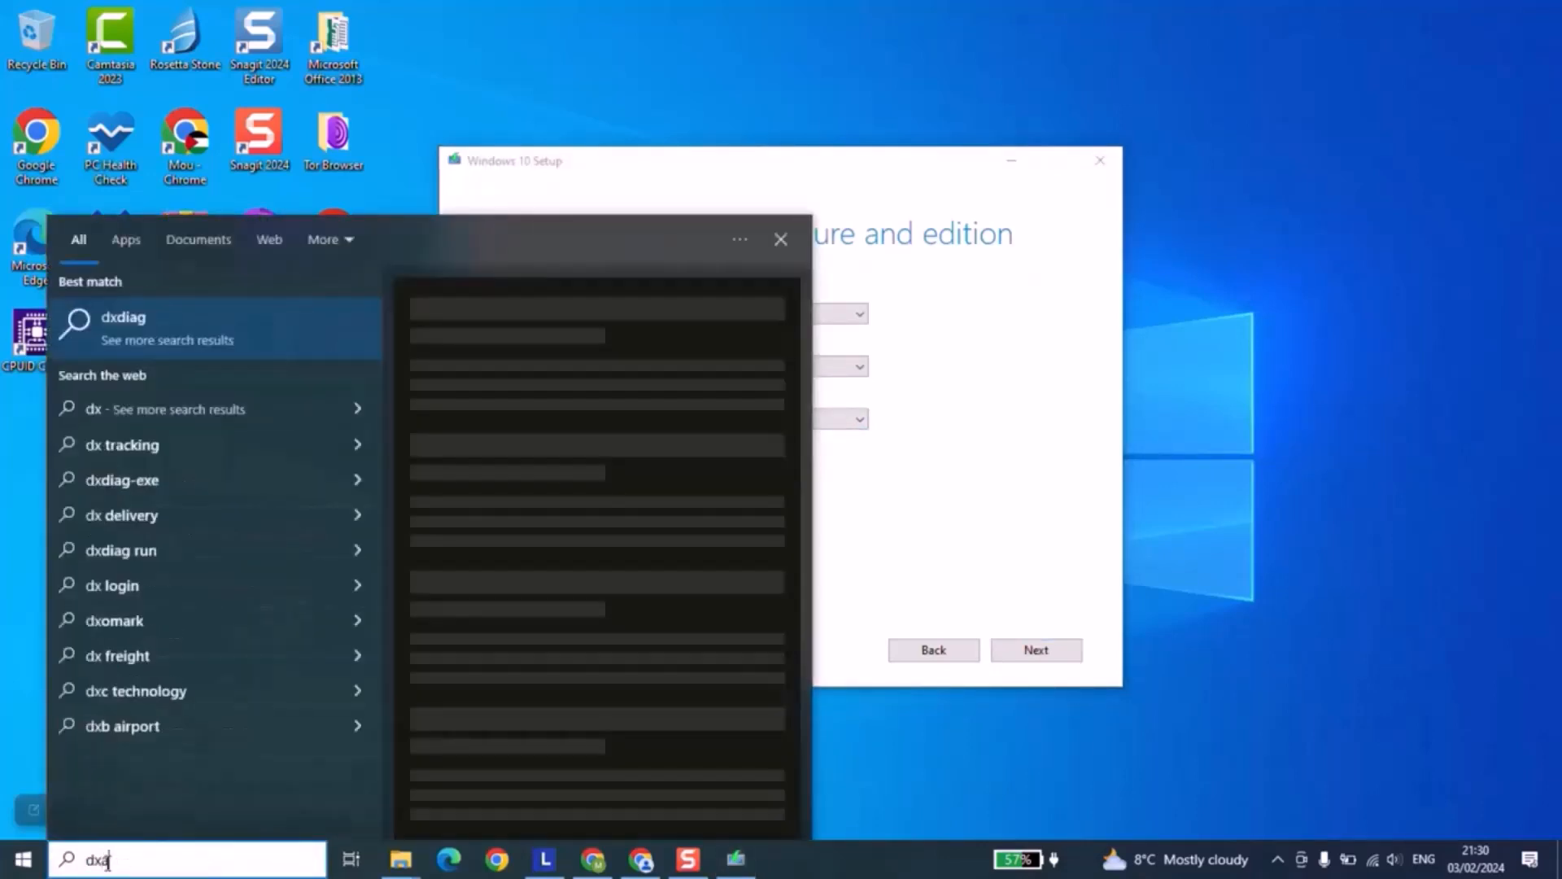
type("g")
key("BackSpace")
key("BackSpace")
type("dia")
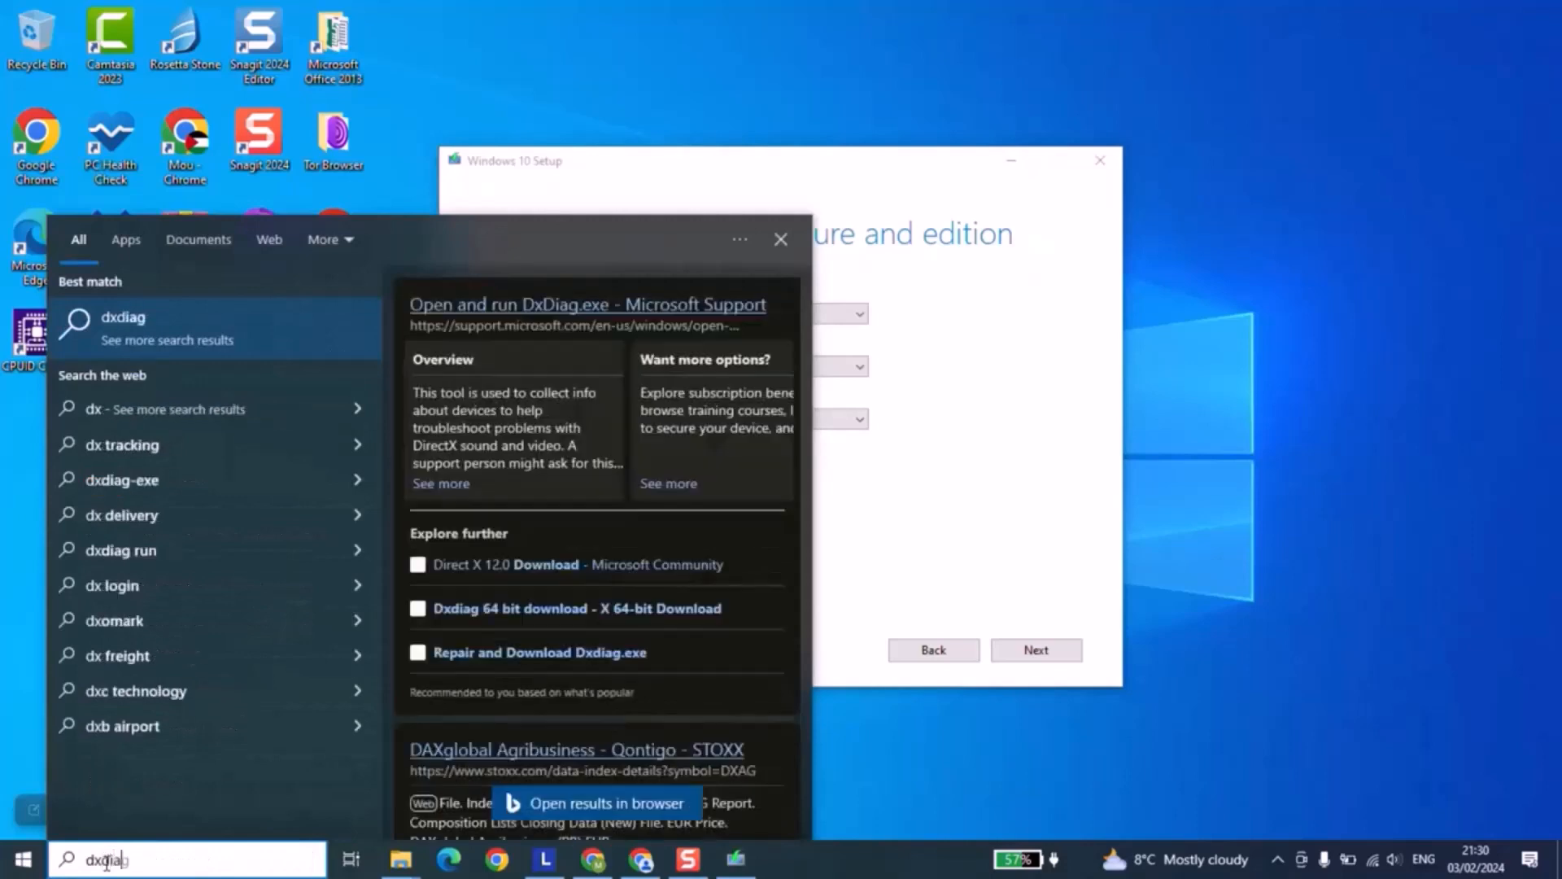
type("g")
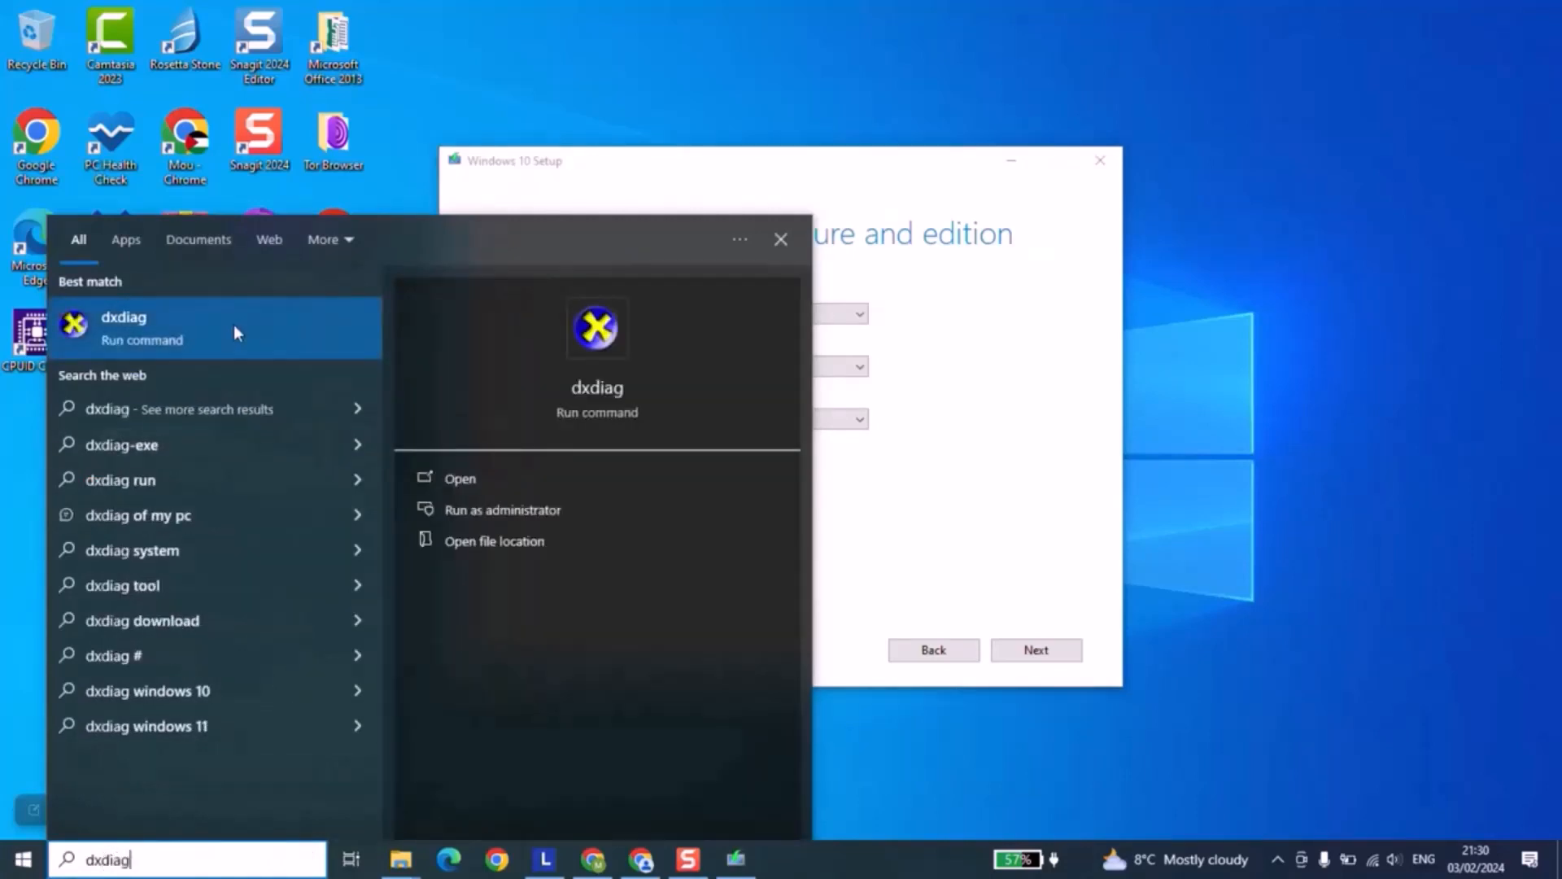
left_click(234, 332)
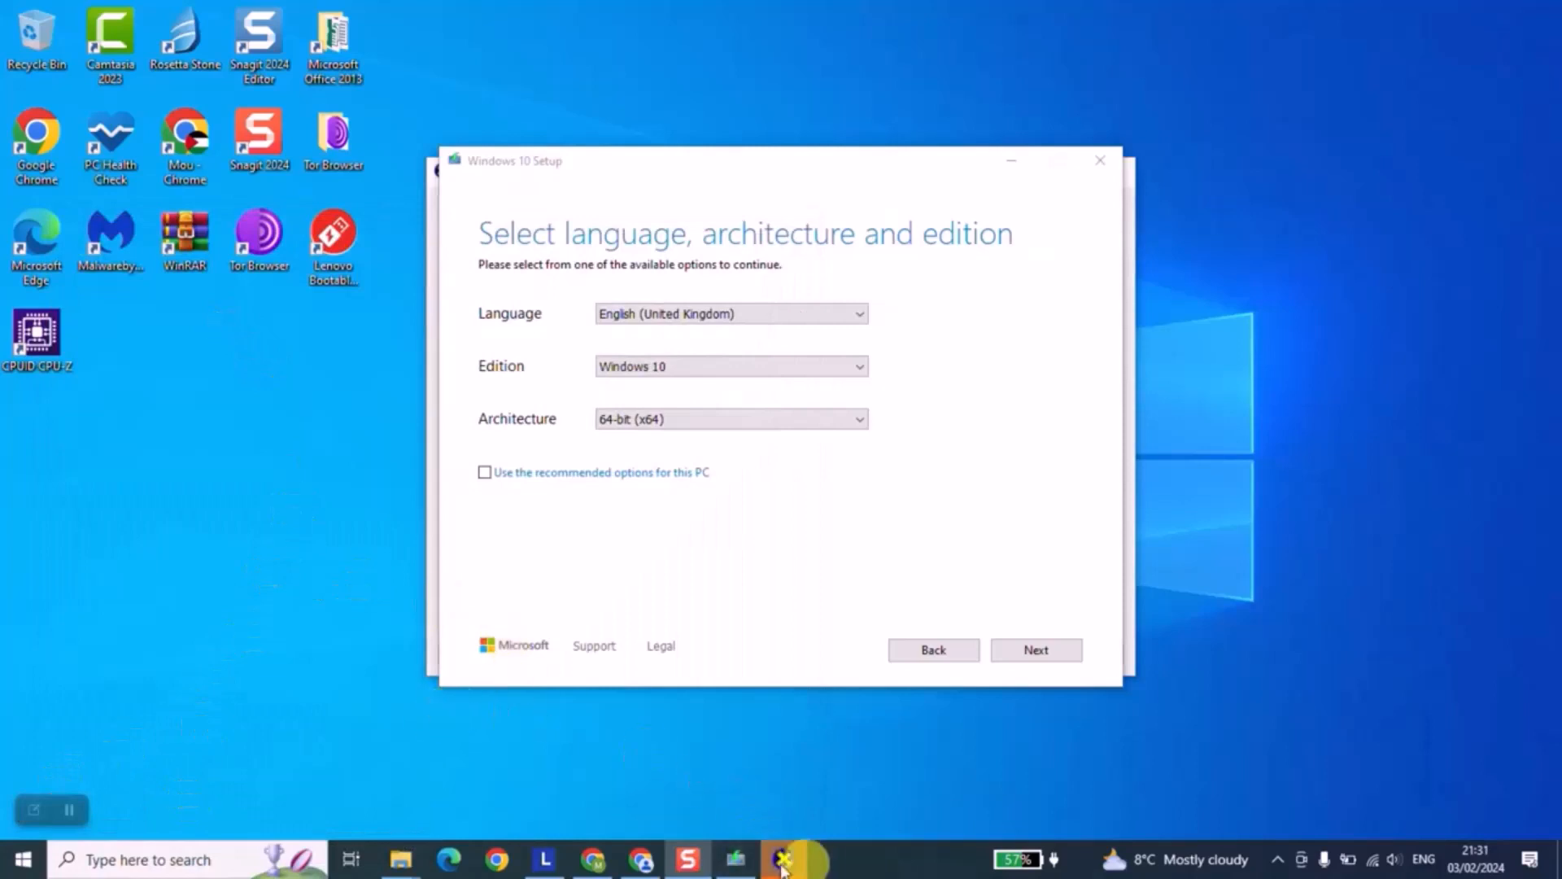
- Bring the DirectX Diagnostic Tool to the front and place it beside the setup options to check the operating system's edition and architecture
left_click(783, 865)
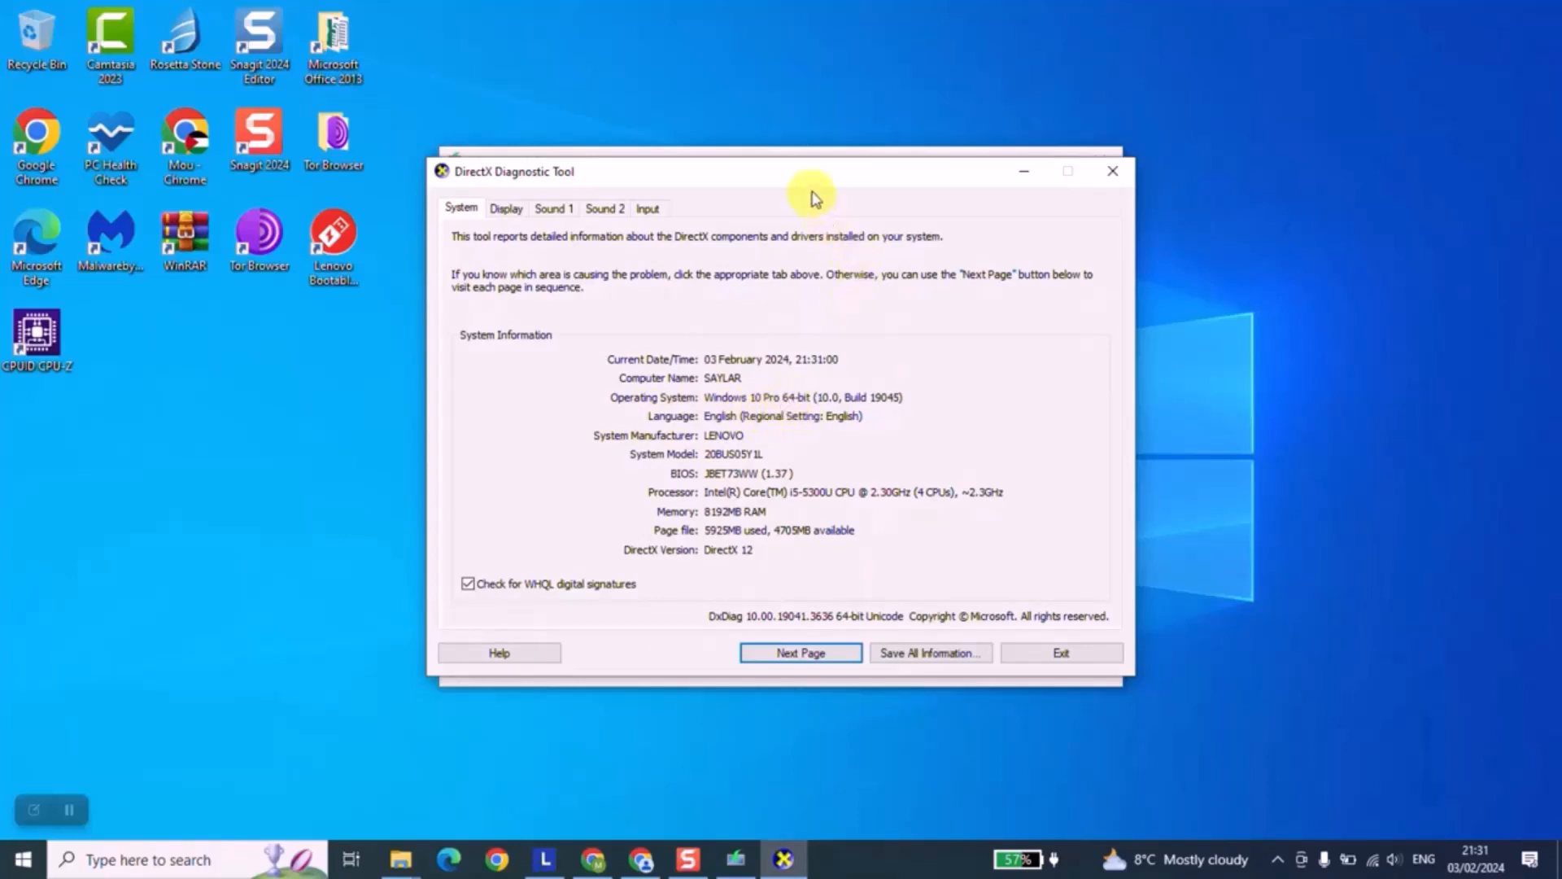
left_click_drag(812, 183, 875, 498)
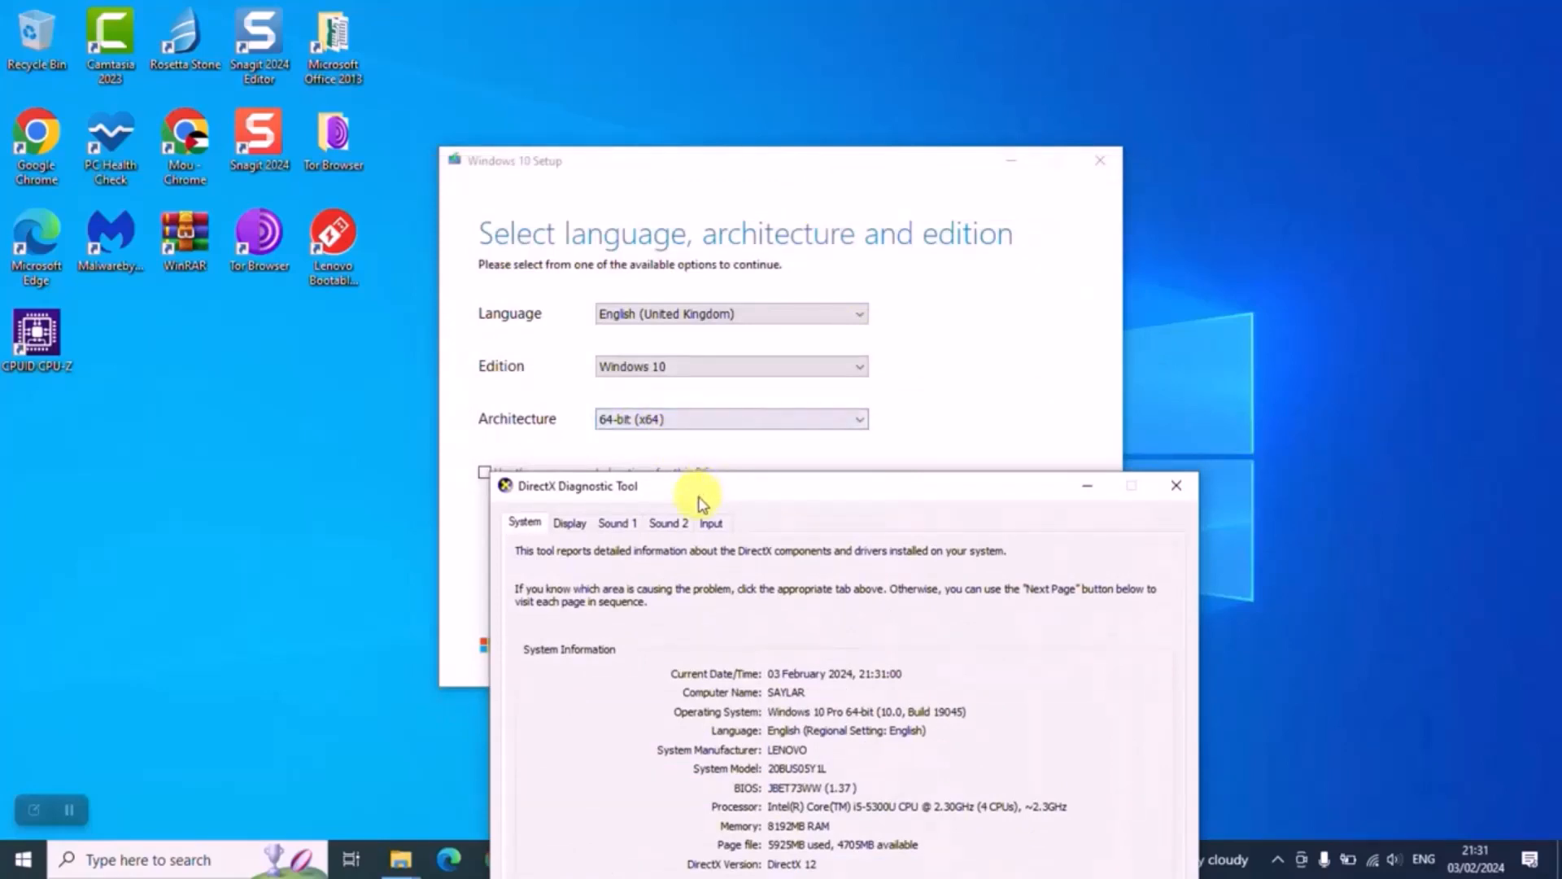
left_click_drag(697, 492, 941, 264)
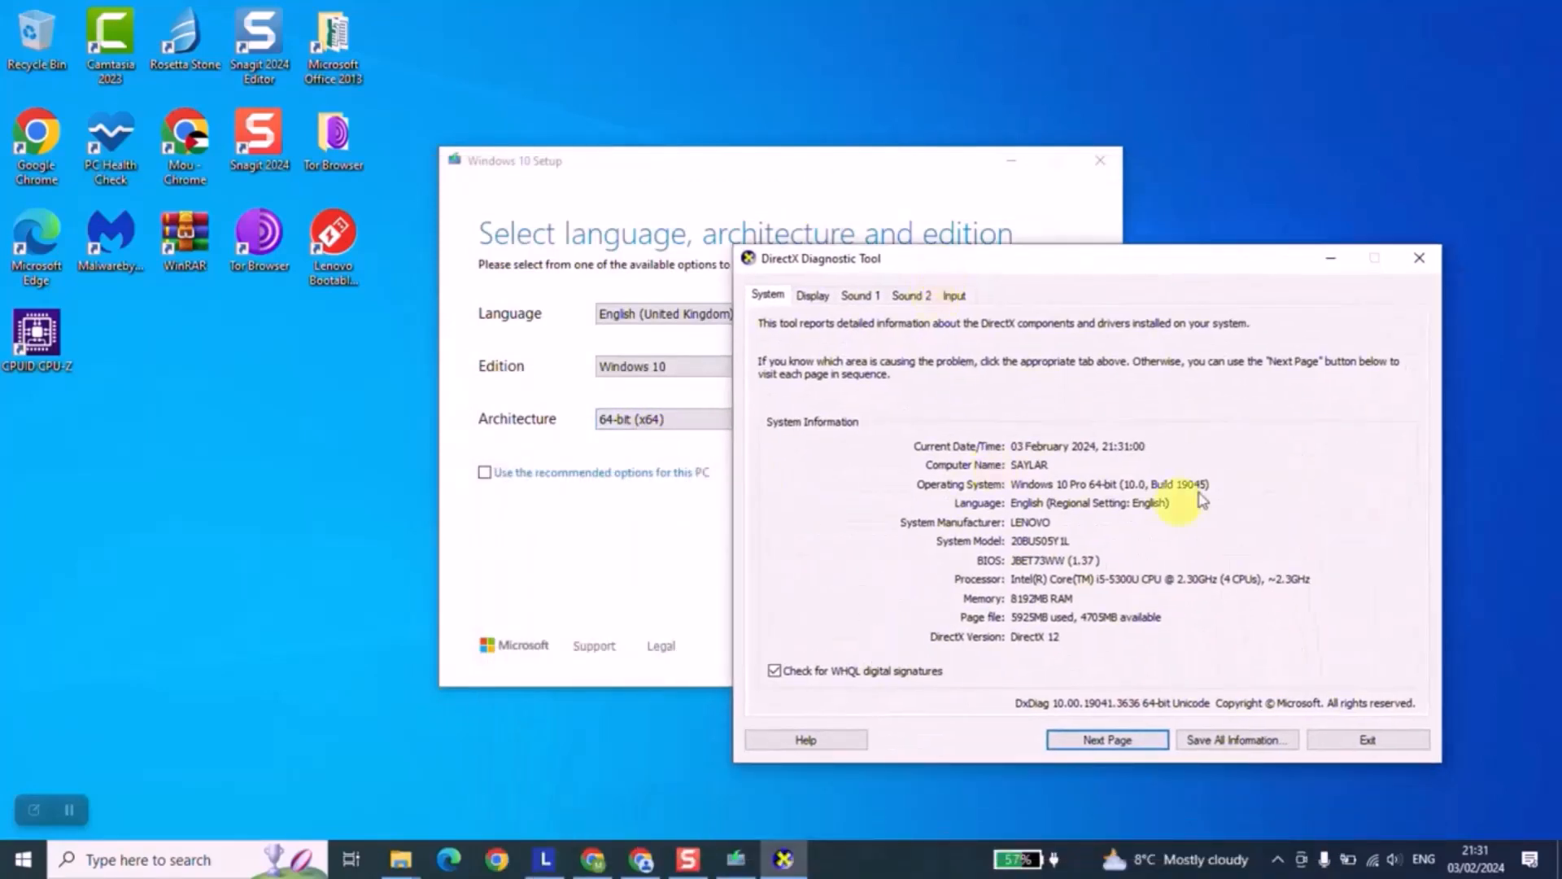
- Close the DirectX Diagnostic Tool and set the installation media's architecture to 64-bit (x64)
left_click(1356, 737)
left_click(847, 422)
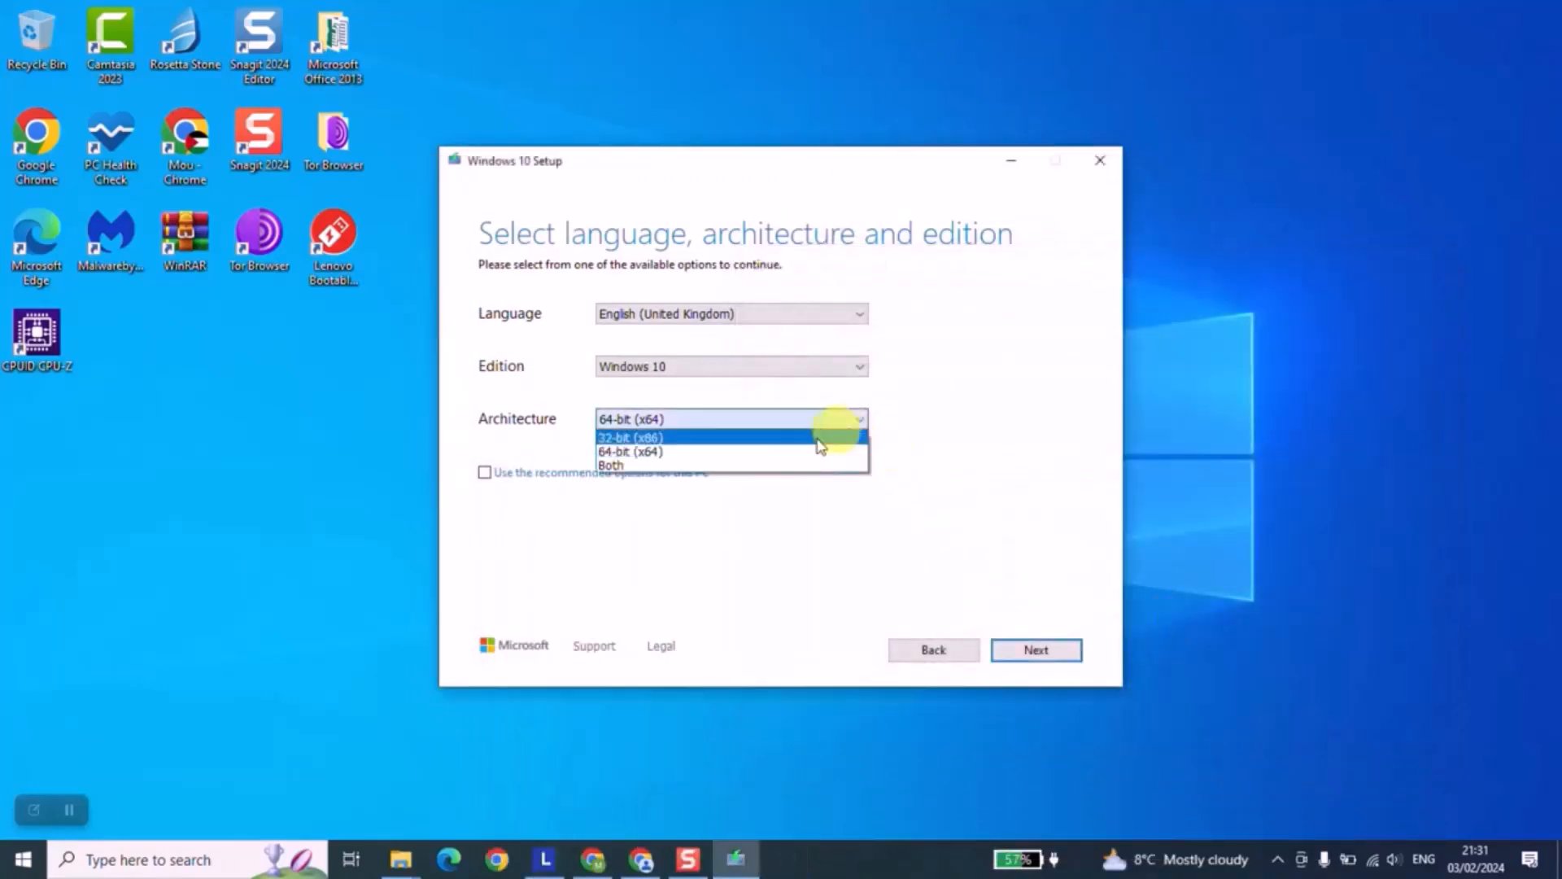
left_click(651, 451)
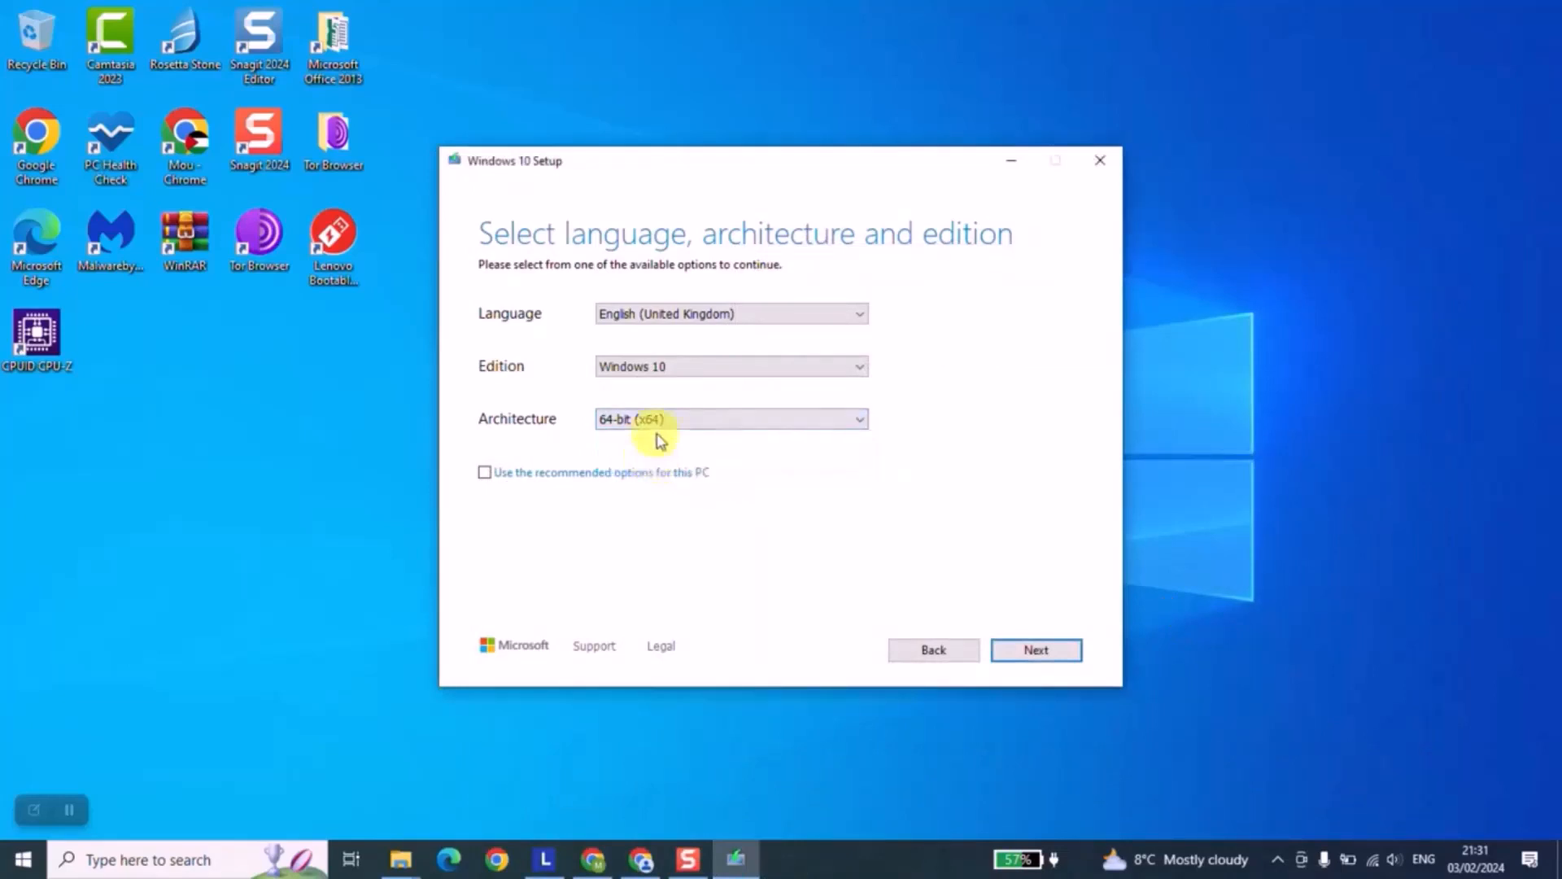
- Try the Both option for the architecture, return it to 64-bit (x64) and continue to the media choice
left_click(657, 420)
left_click(648, 467)
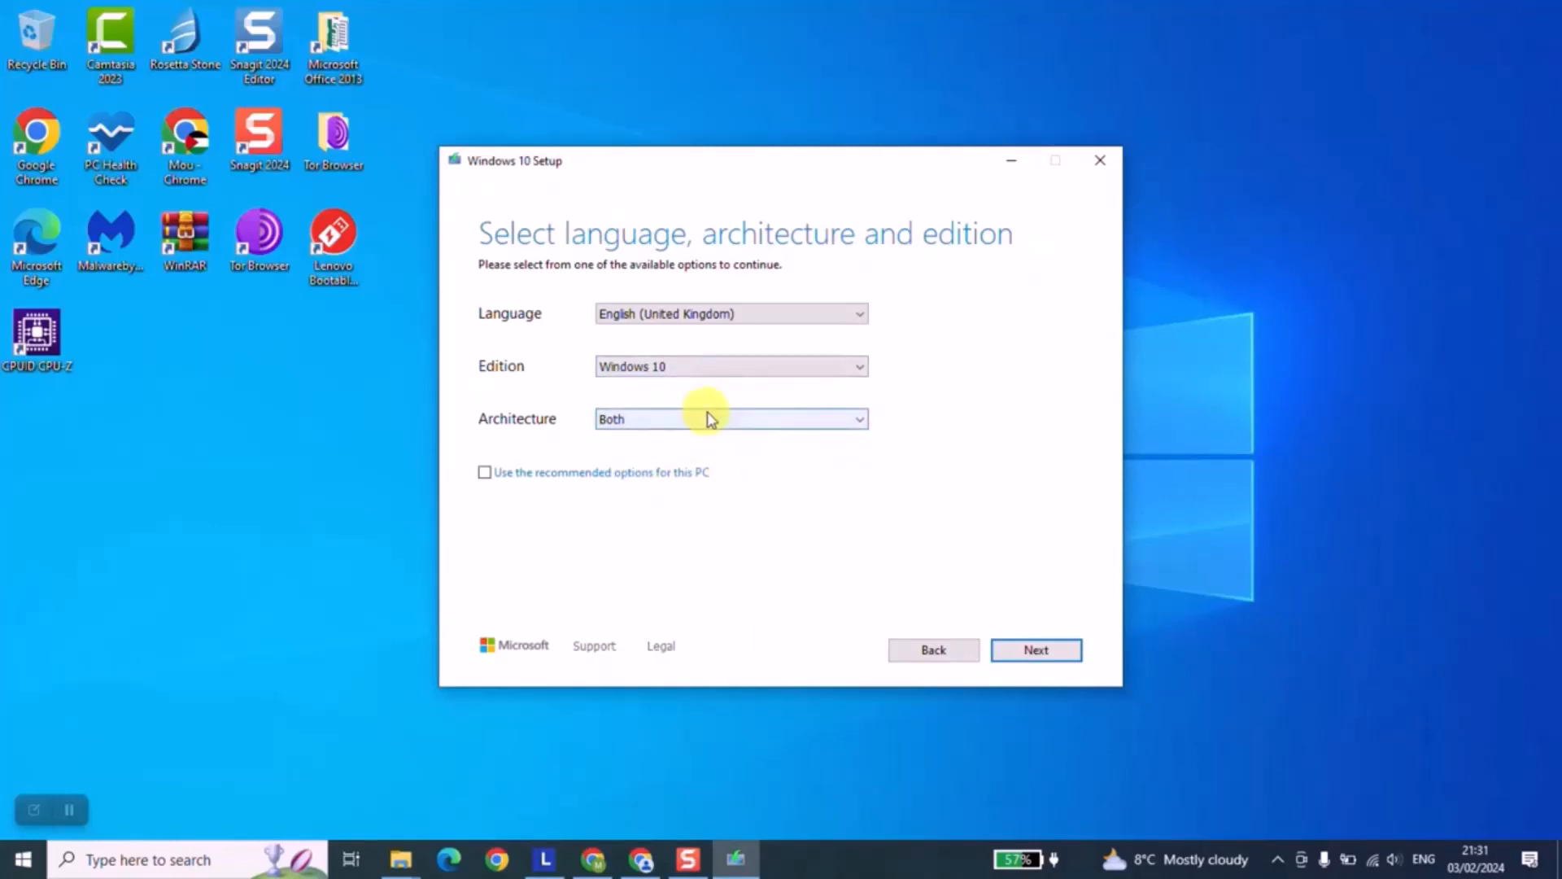
left_click(680, 422)
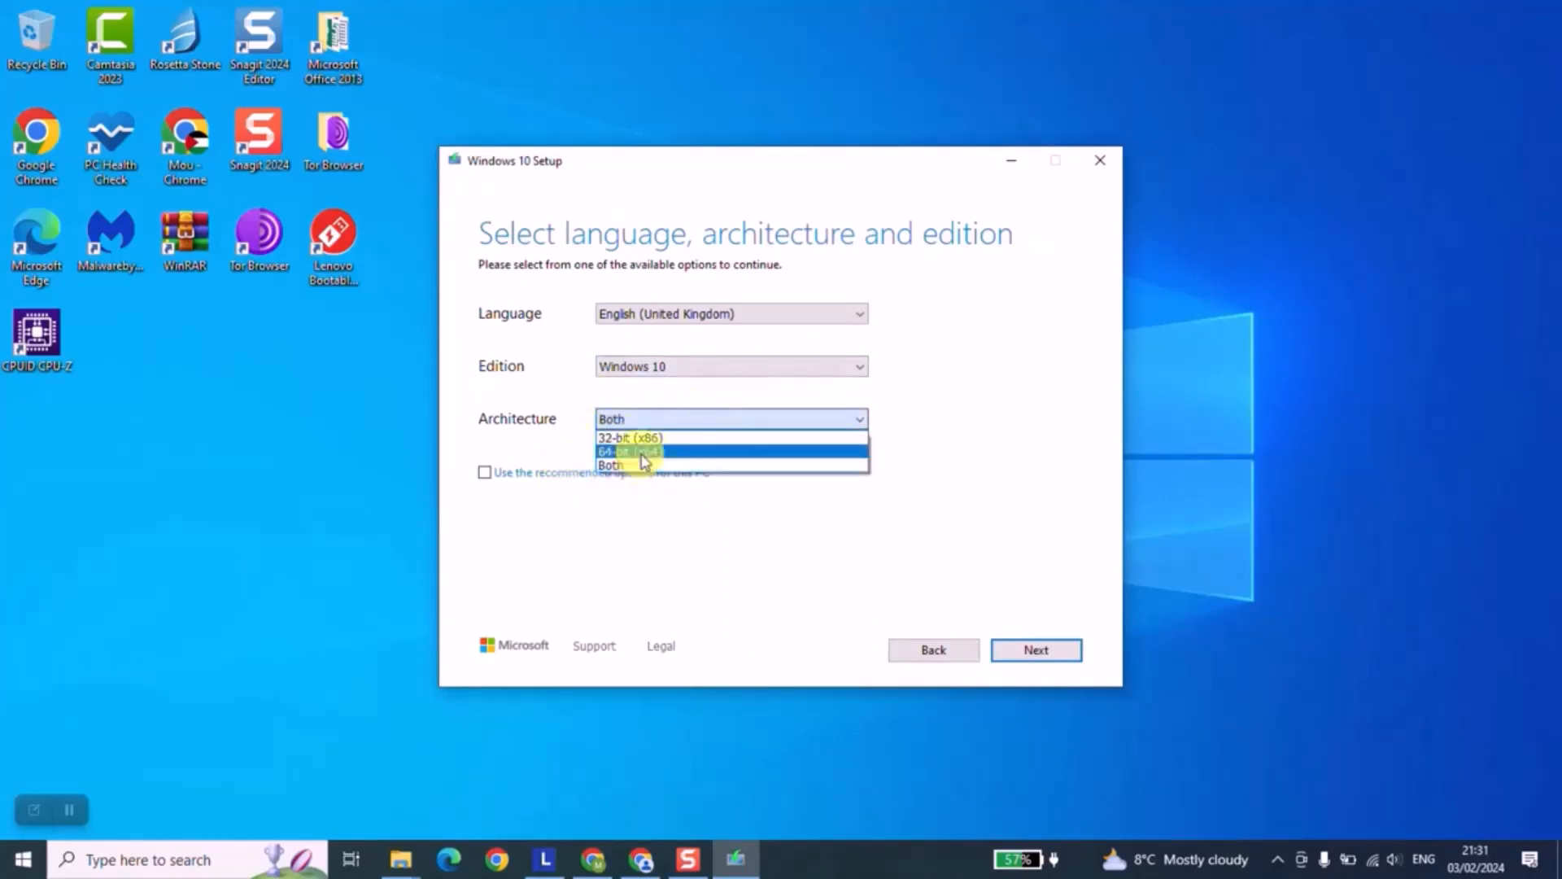
left_click(638, 452)
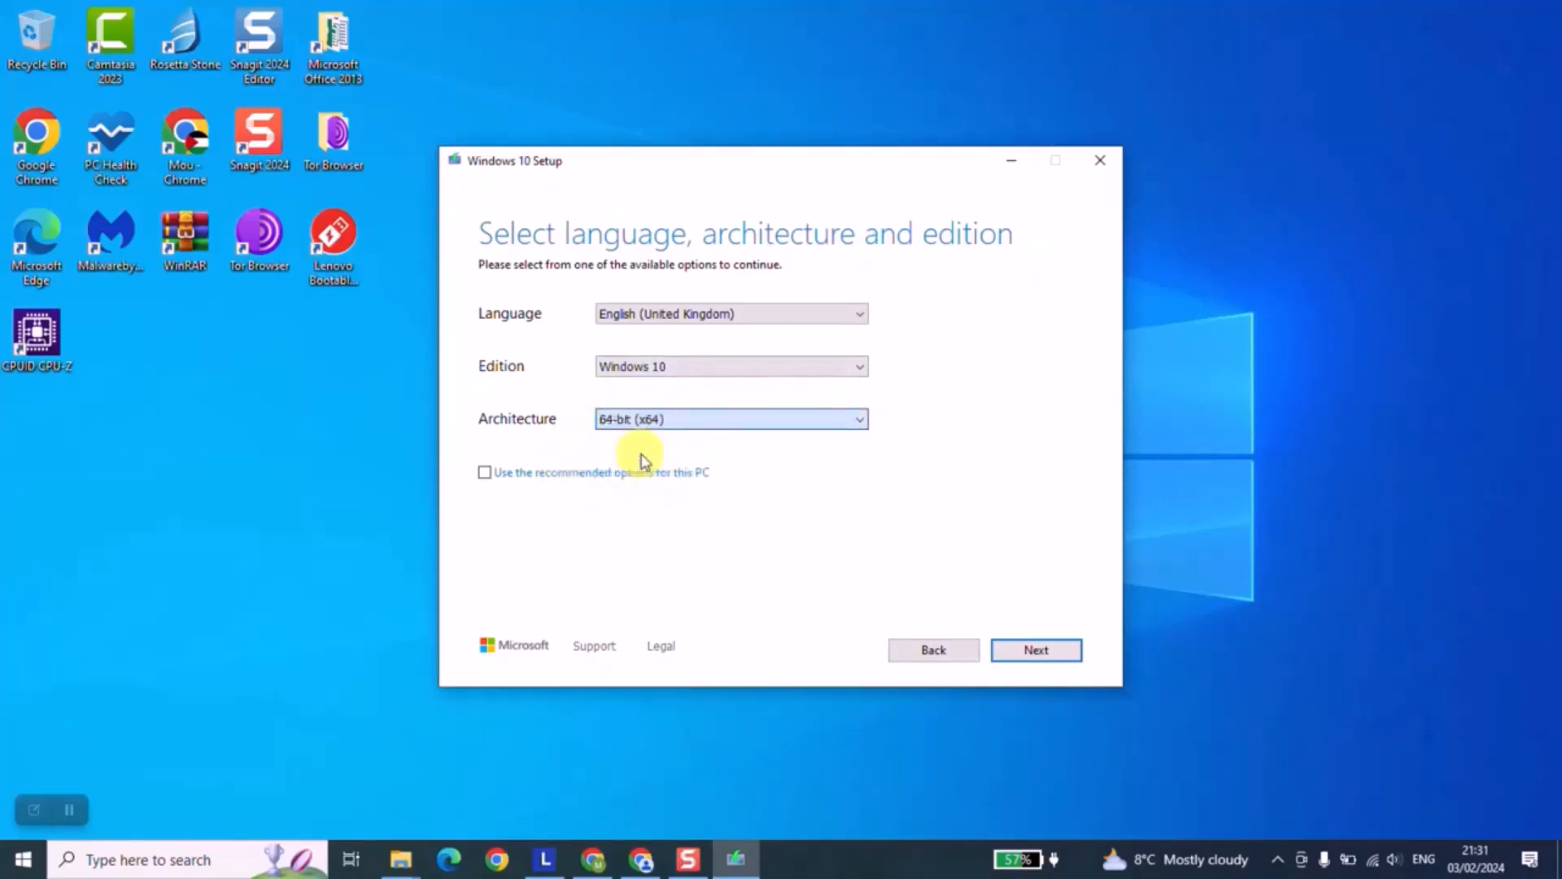
left_click(1025, 655)
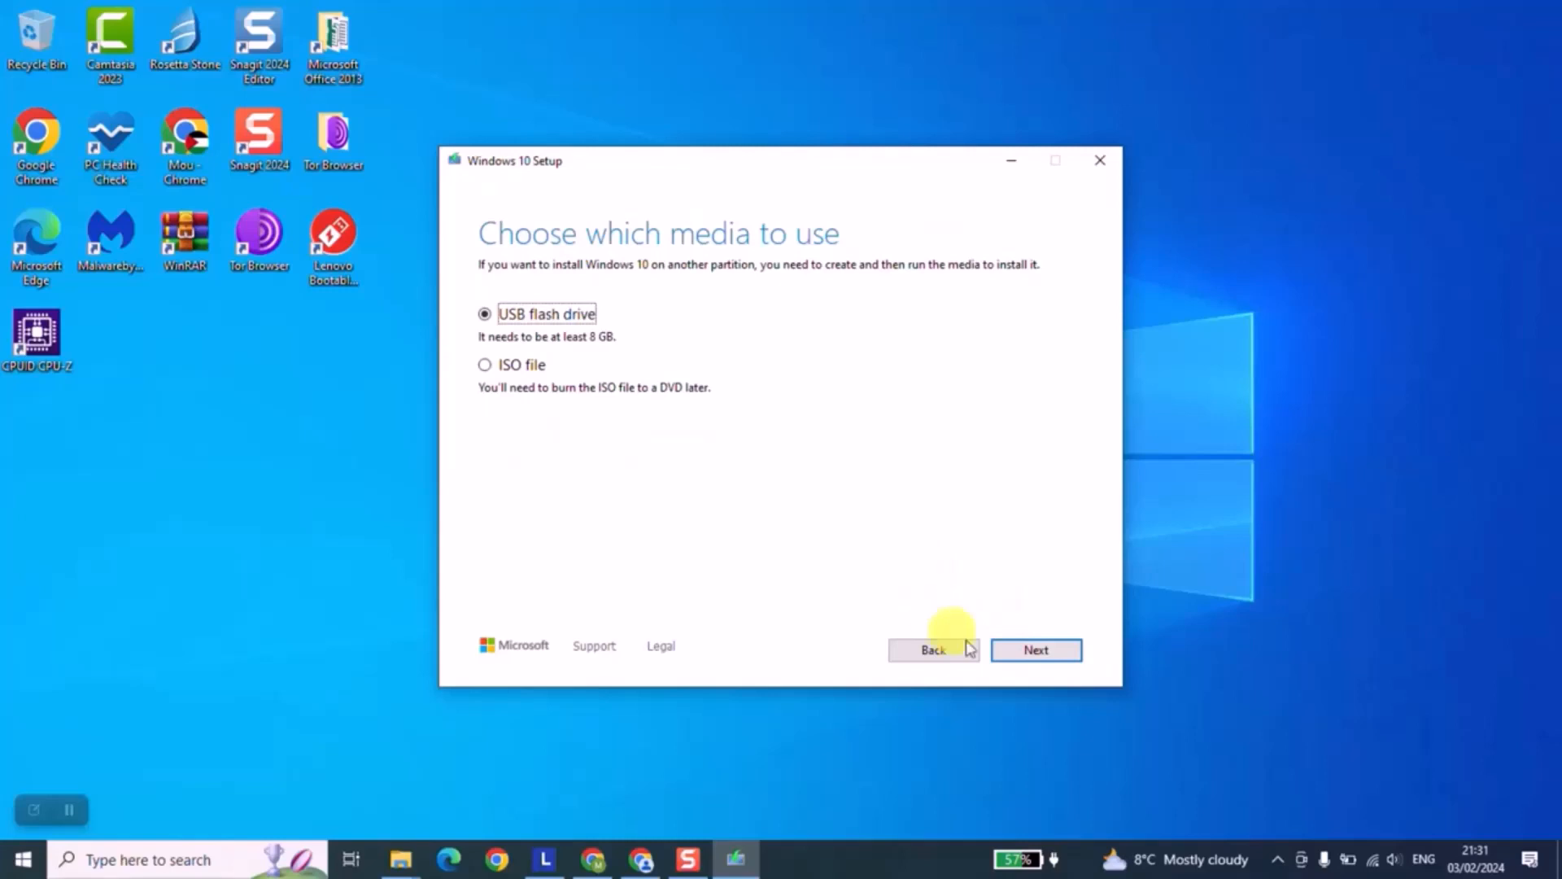
- Keep USB flash drive as the media to use, continue and select removable drive D: (ESD-USB)
left_click(72, 810)
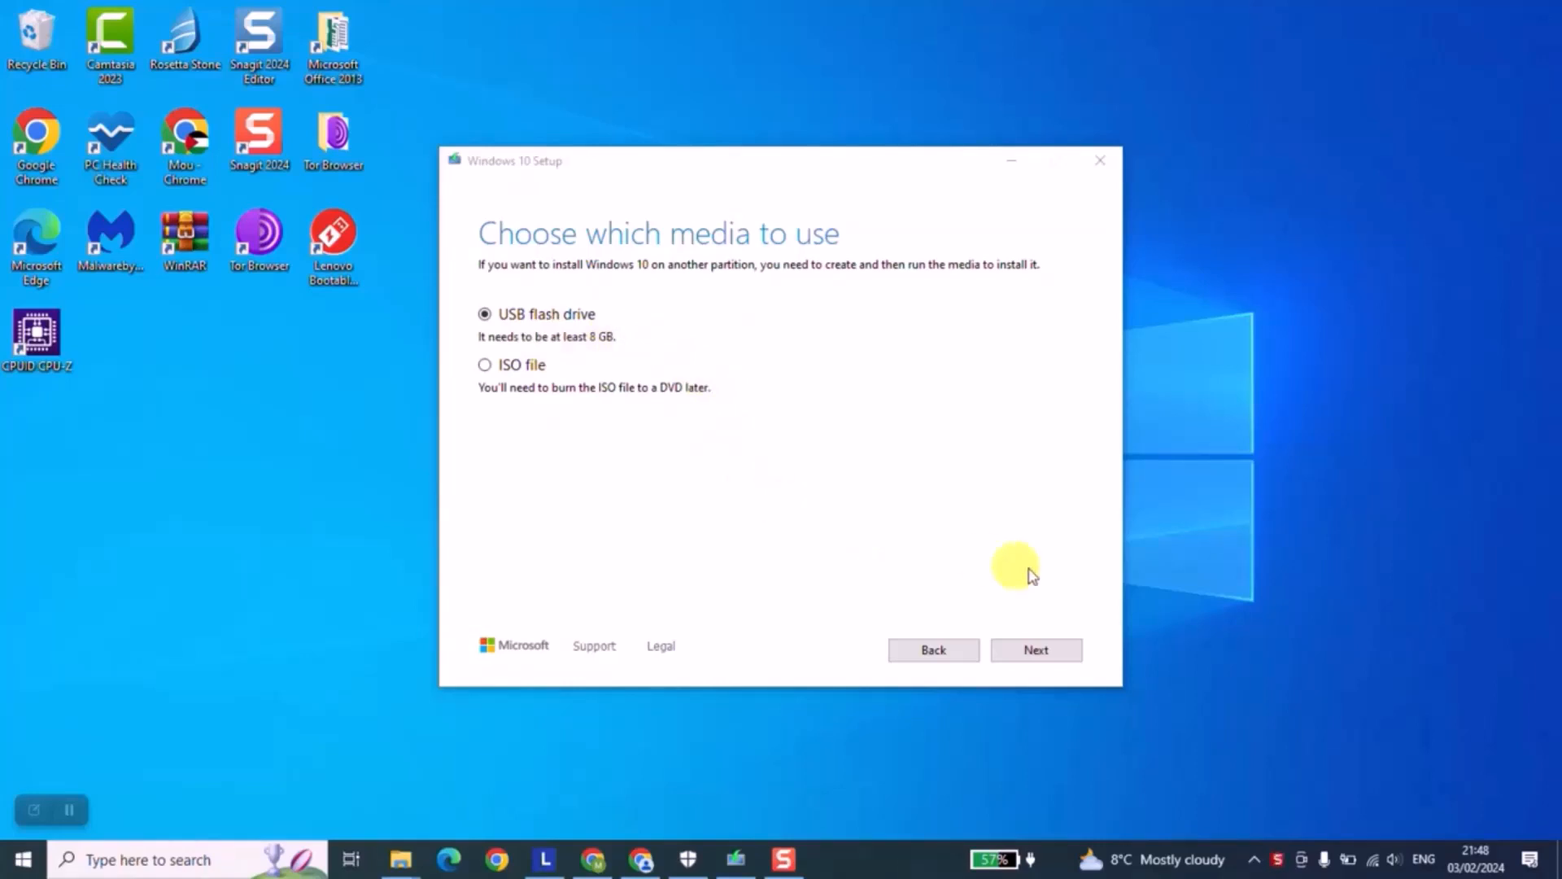
left_click(1042, 649)
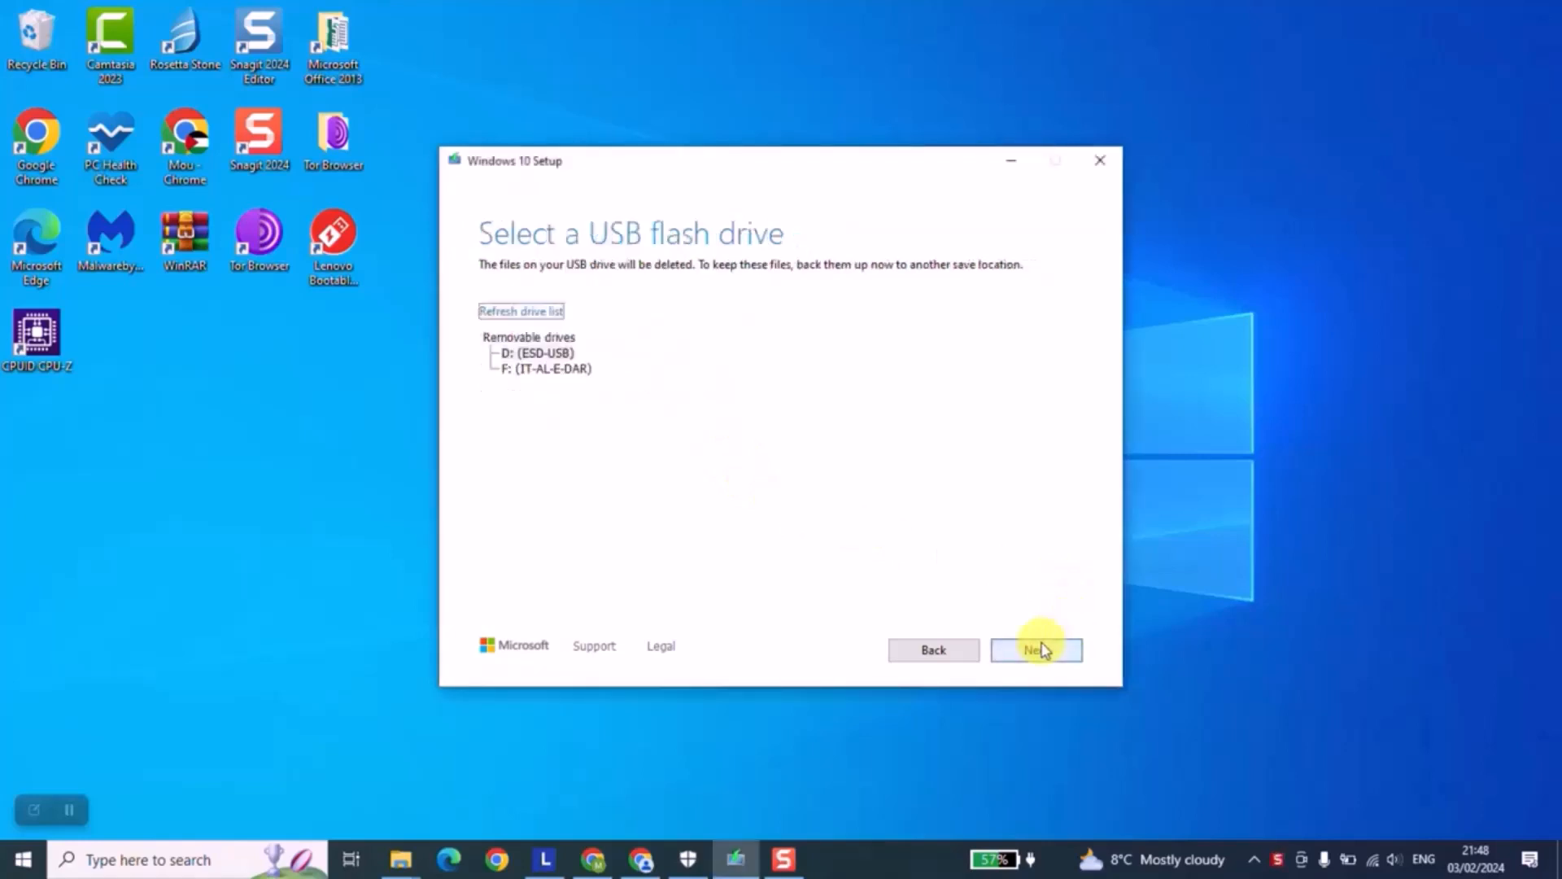
left_click(544, 354)
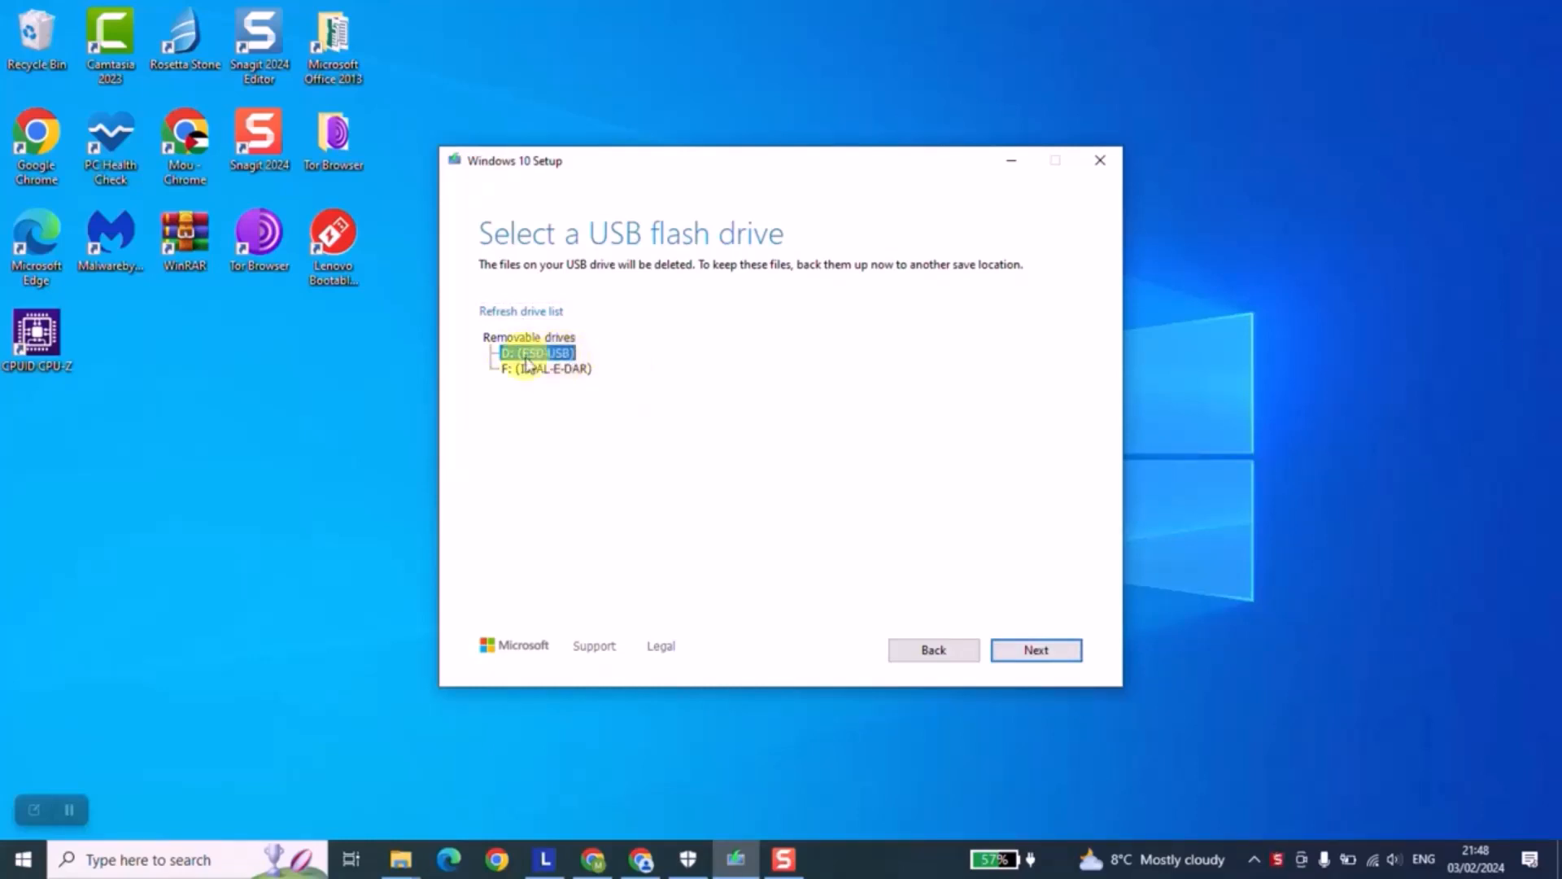
left_click(1035, 650)
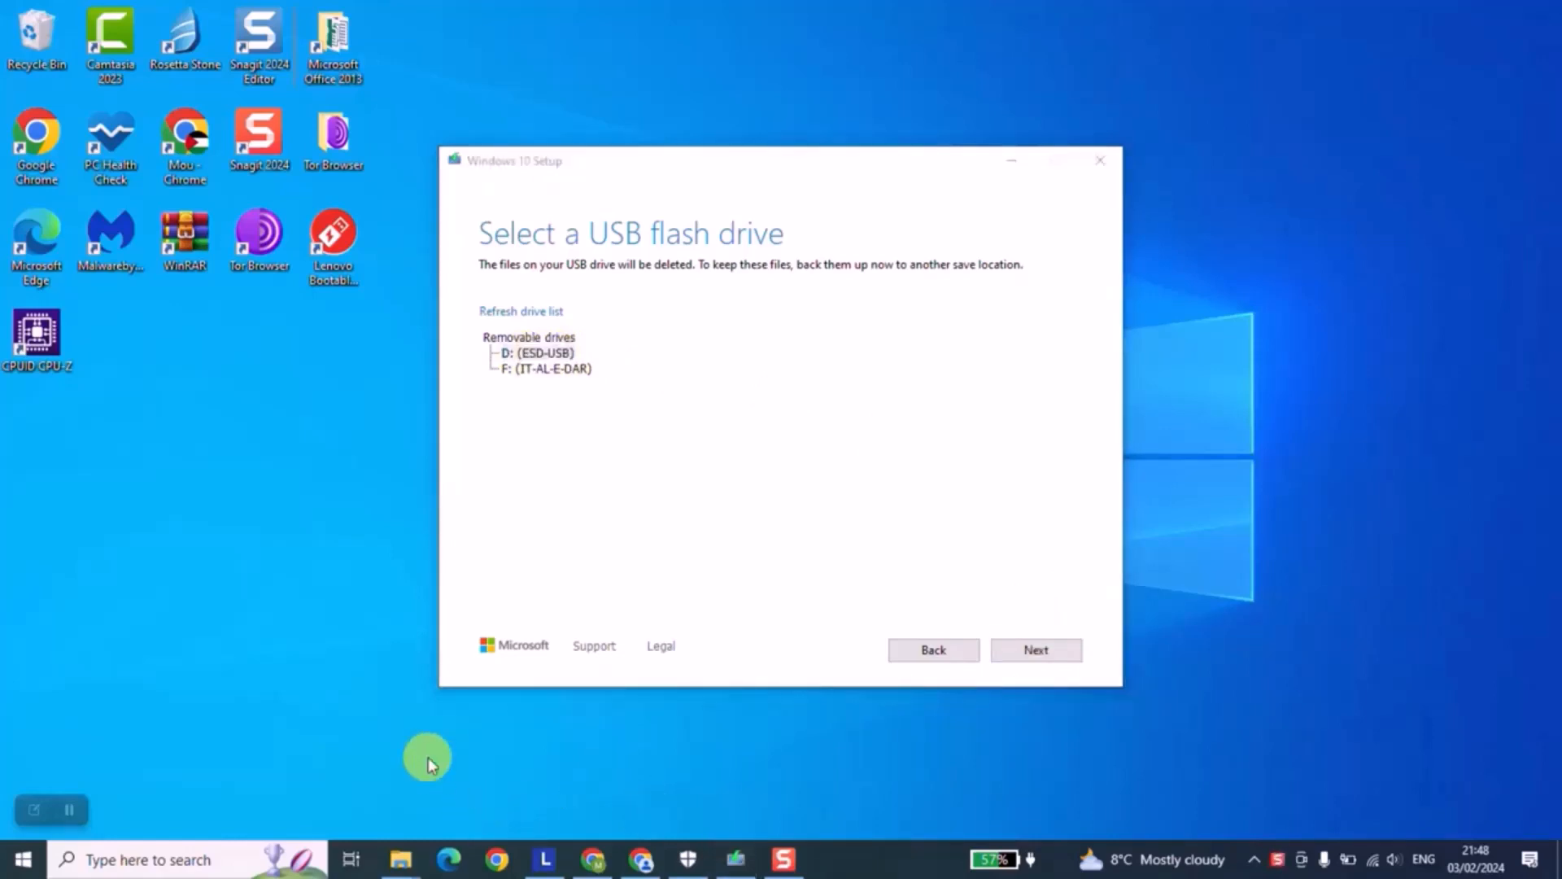
- Check the ESD-USB (D:) drive under This PC in File Explorer and minimize the window
key("super+e")
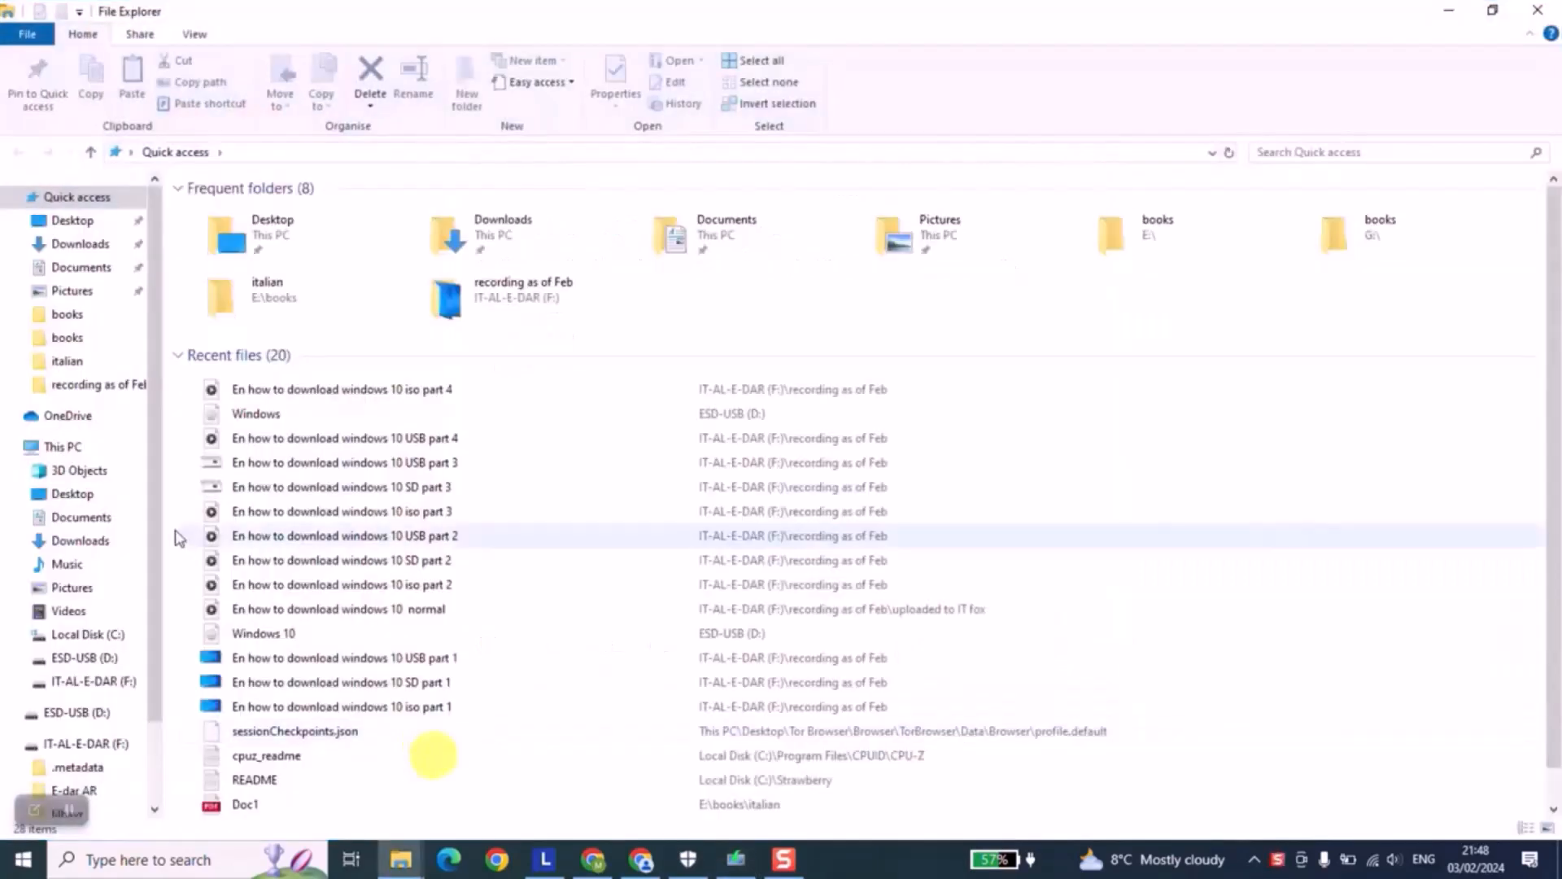
left_click(97, 447)
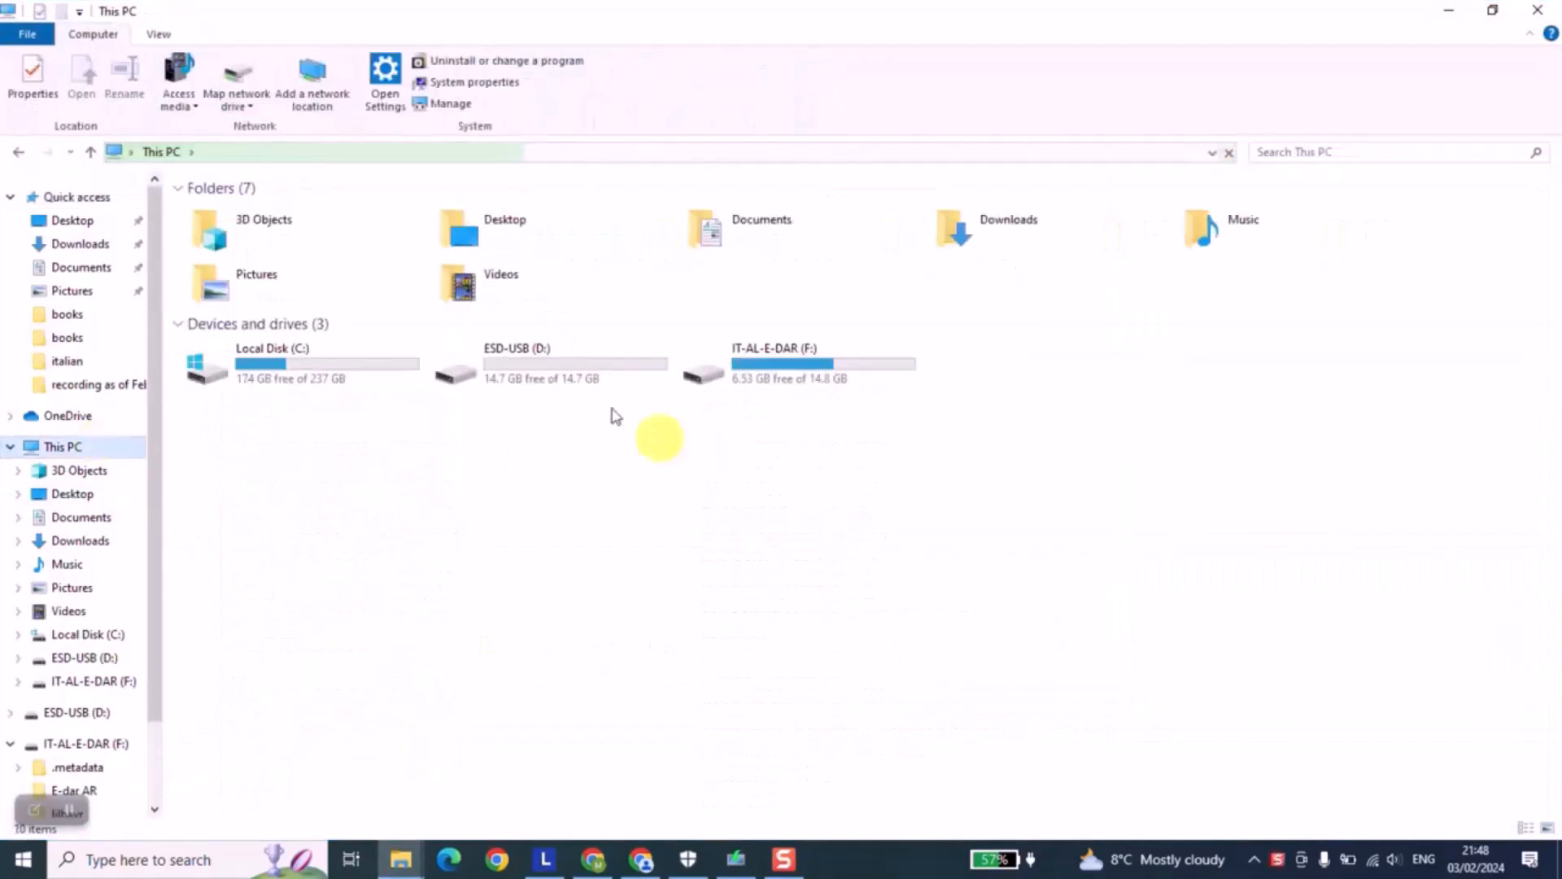
left_click(574, 383)
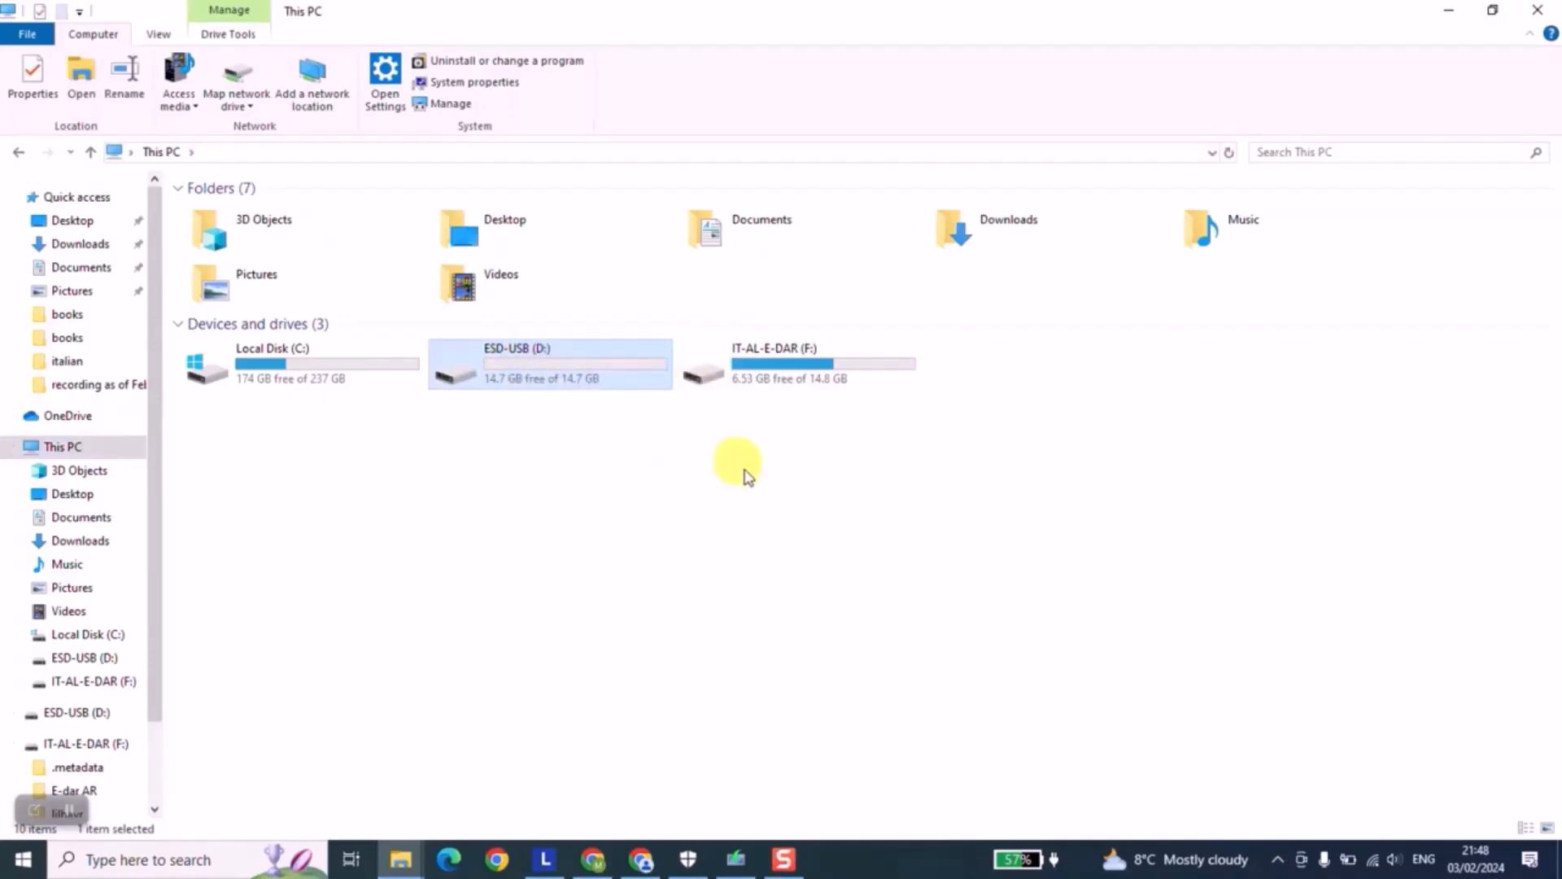
left_click(1448, 16)
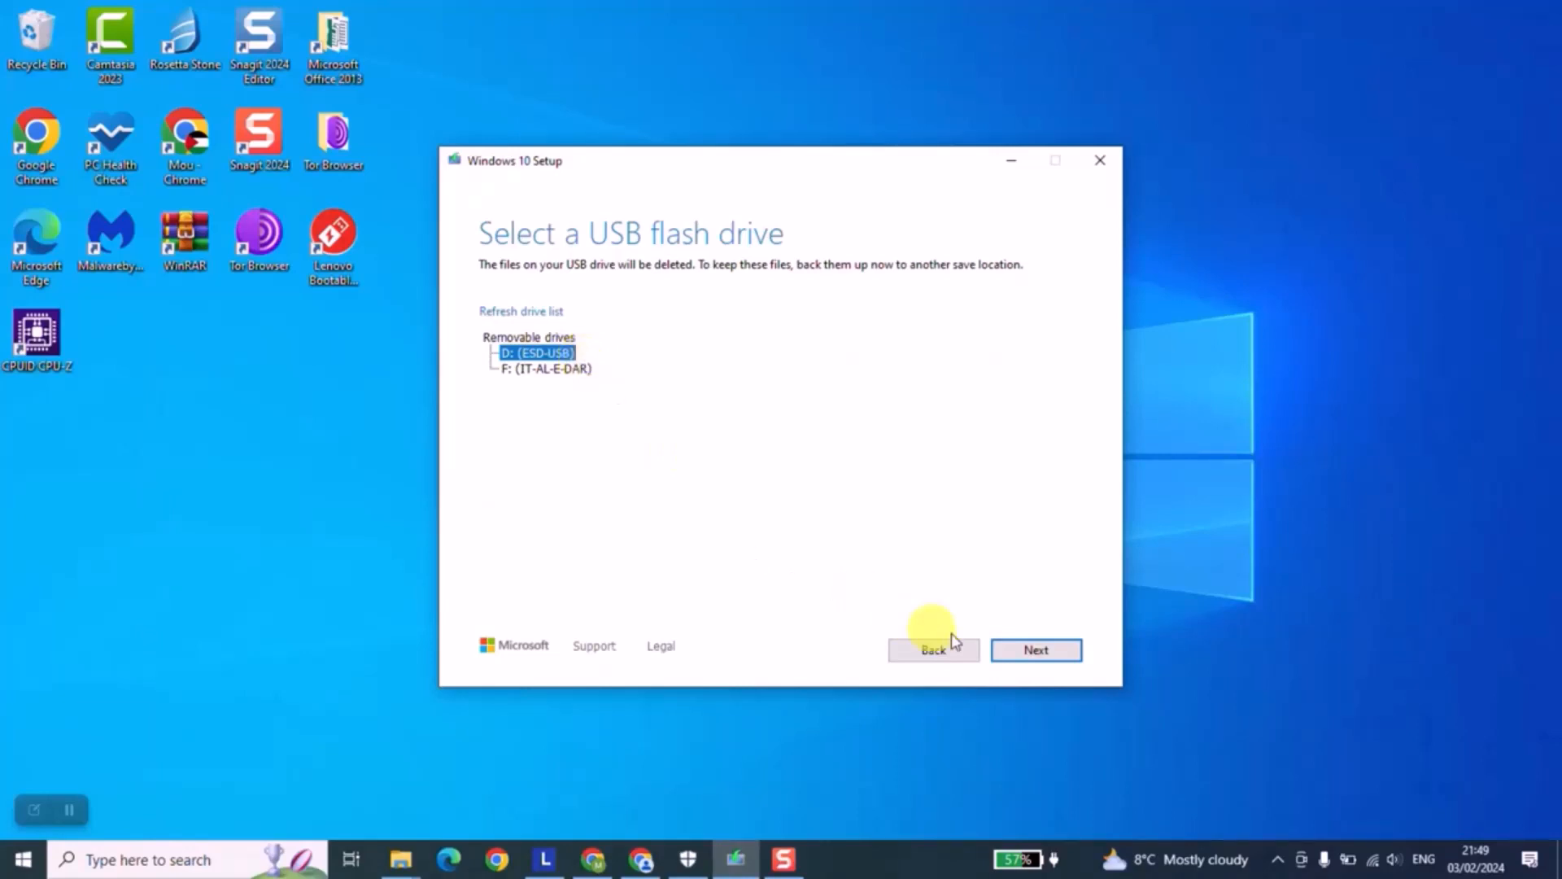
- Start creating the installation media on the selected USB drive and finish the setup once the drive is ready
left_click(1027, 657)
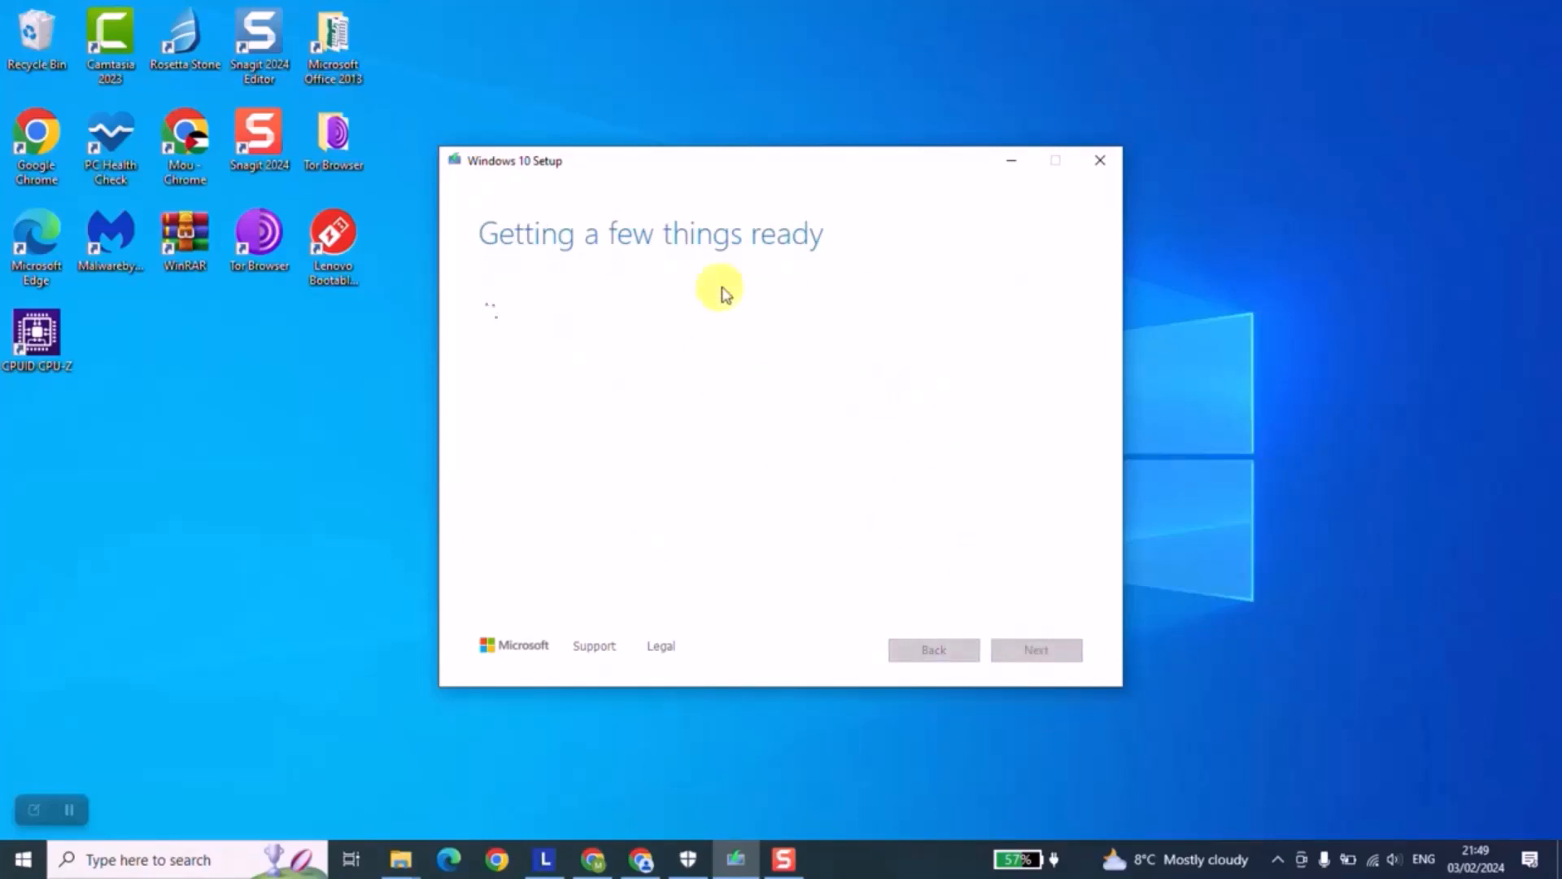
left_click(788, 860)
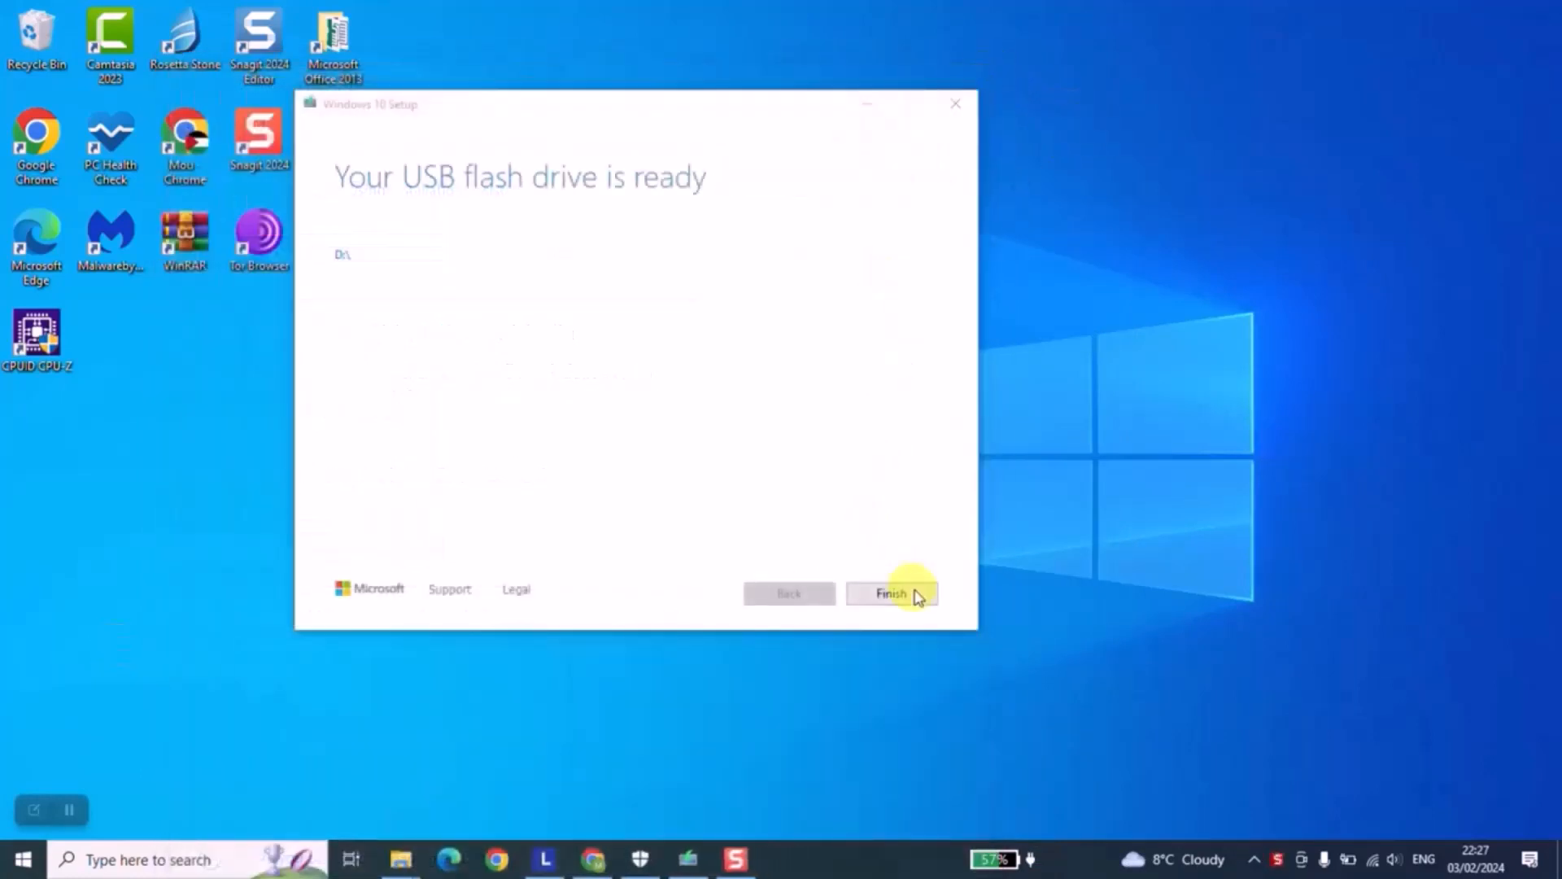
left_click(892, 593)
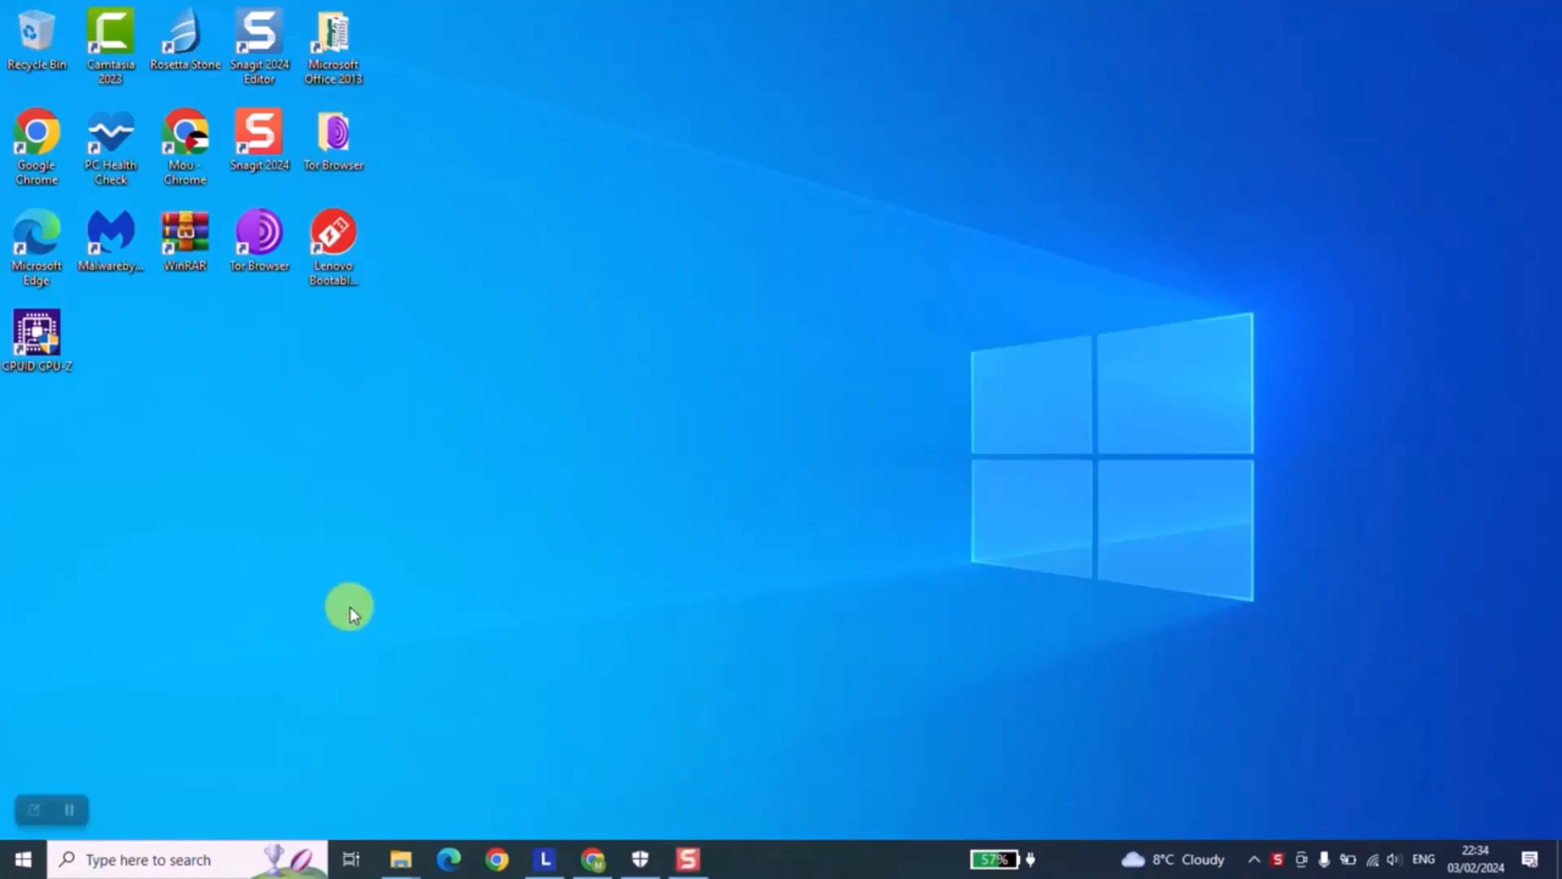
- Open drive D: from This PC in File Explorer to examine the created installation files, and minimize the window
key("super+e")
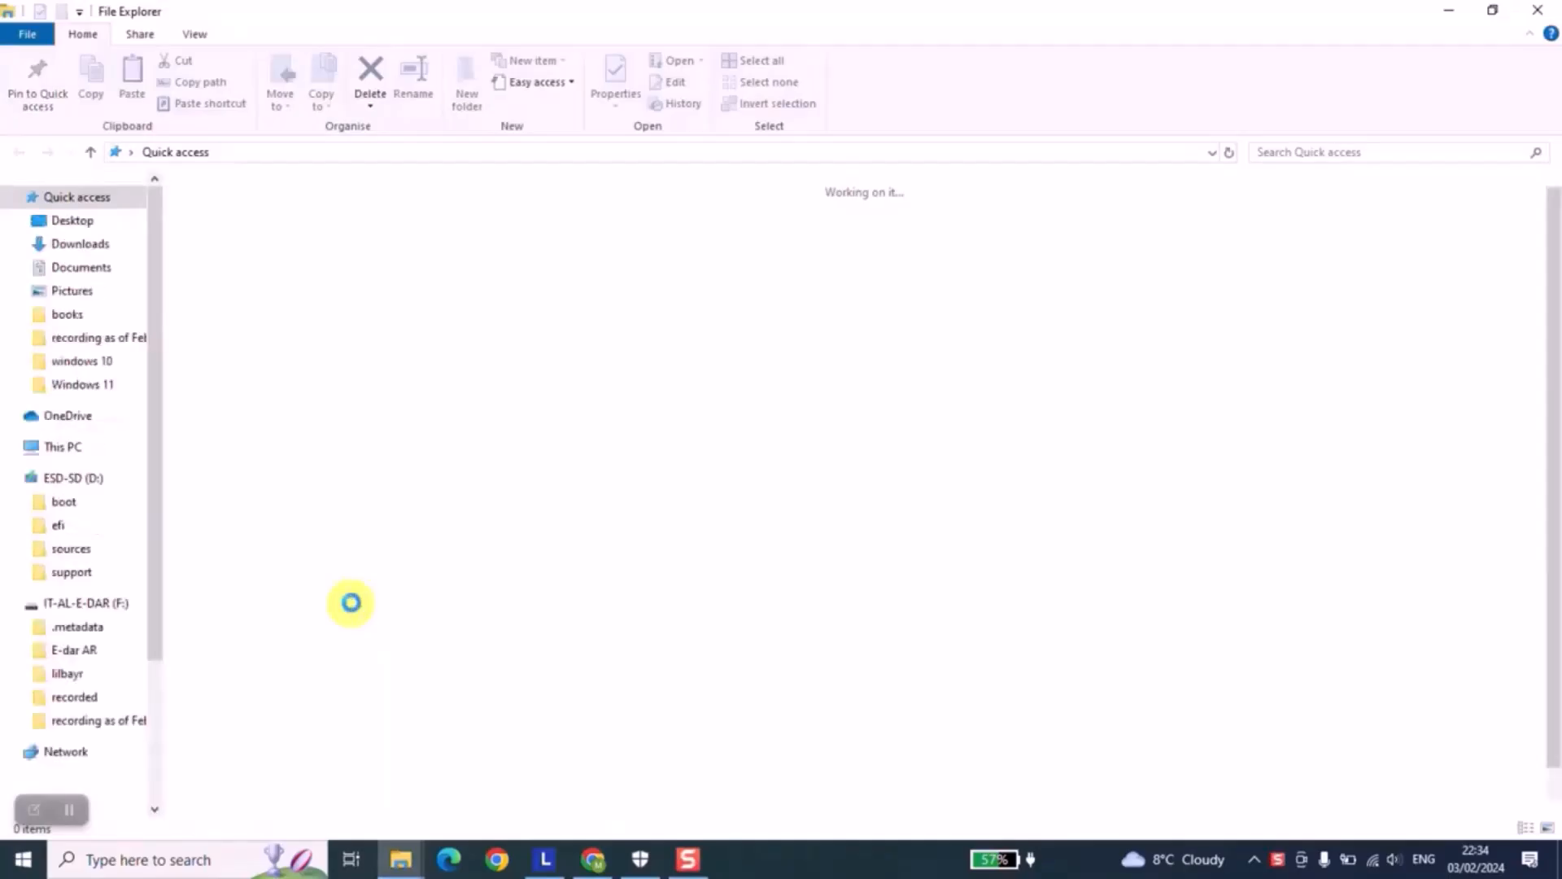
left_click(65, 449)
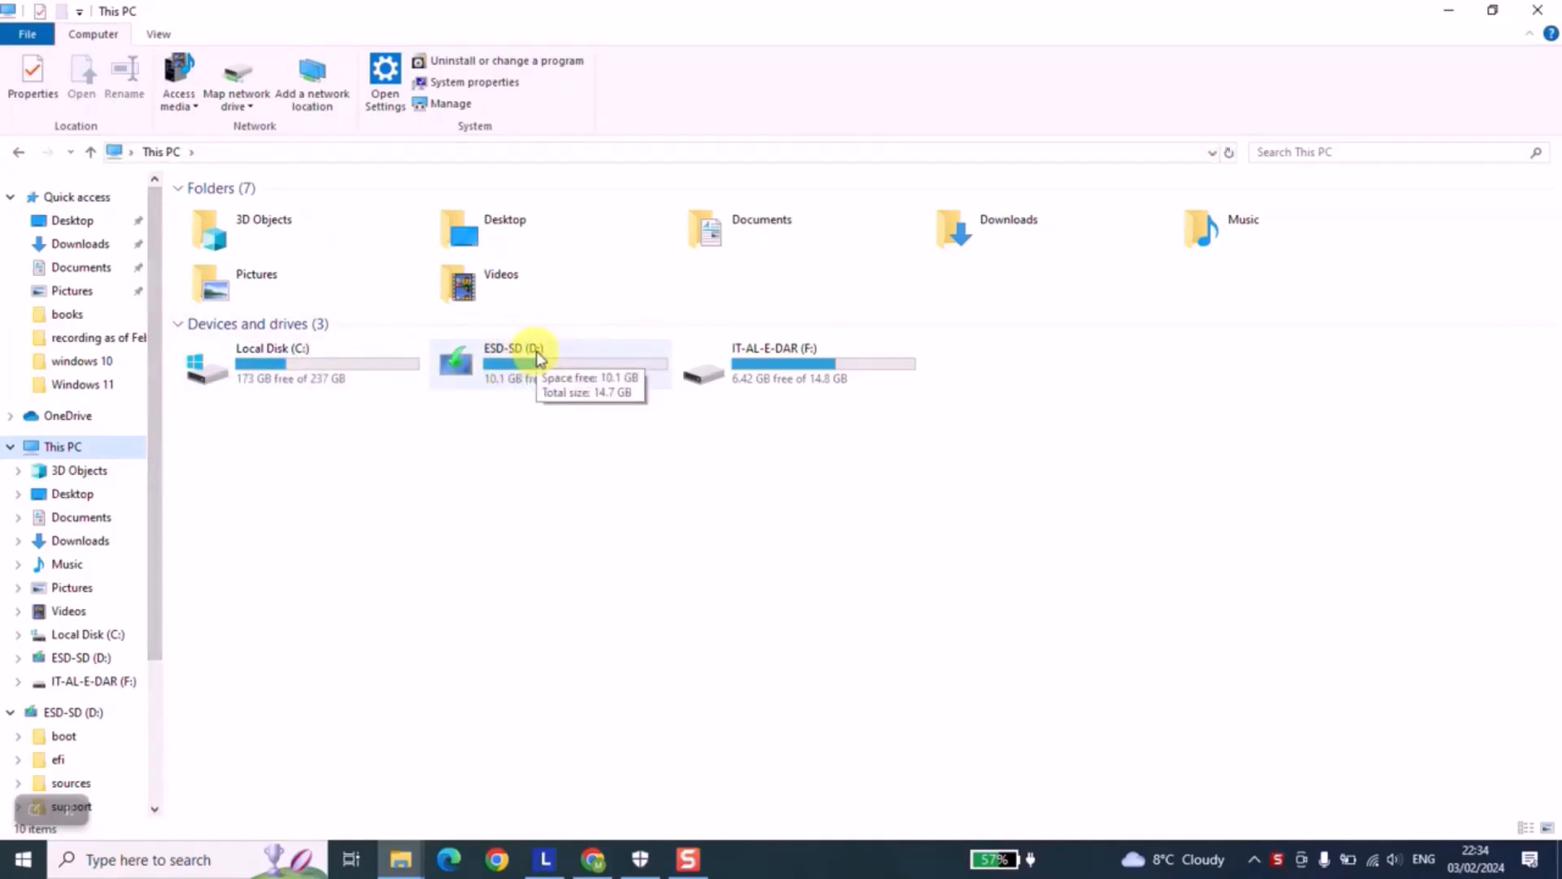
double_click(491, 359)
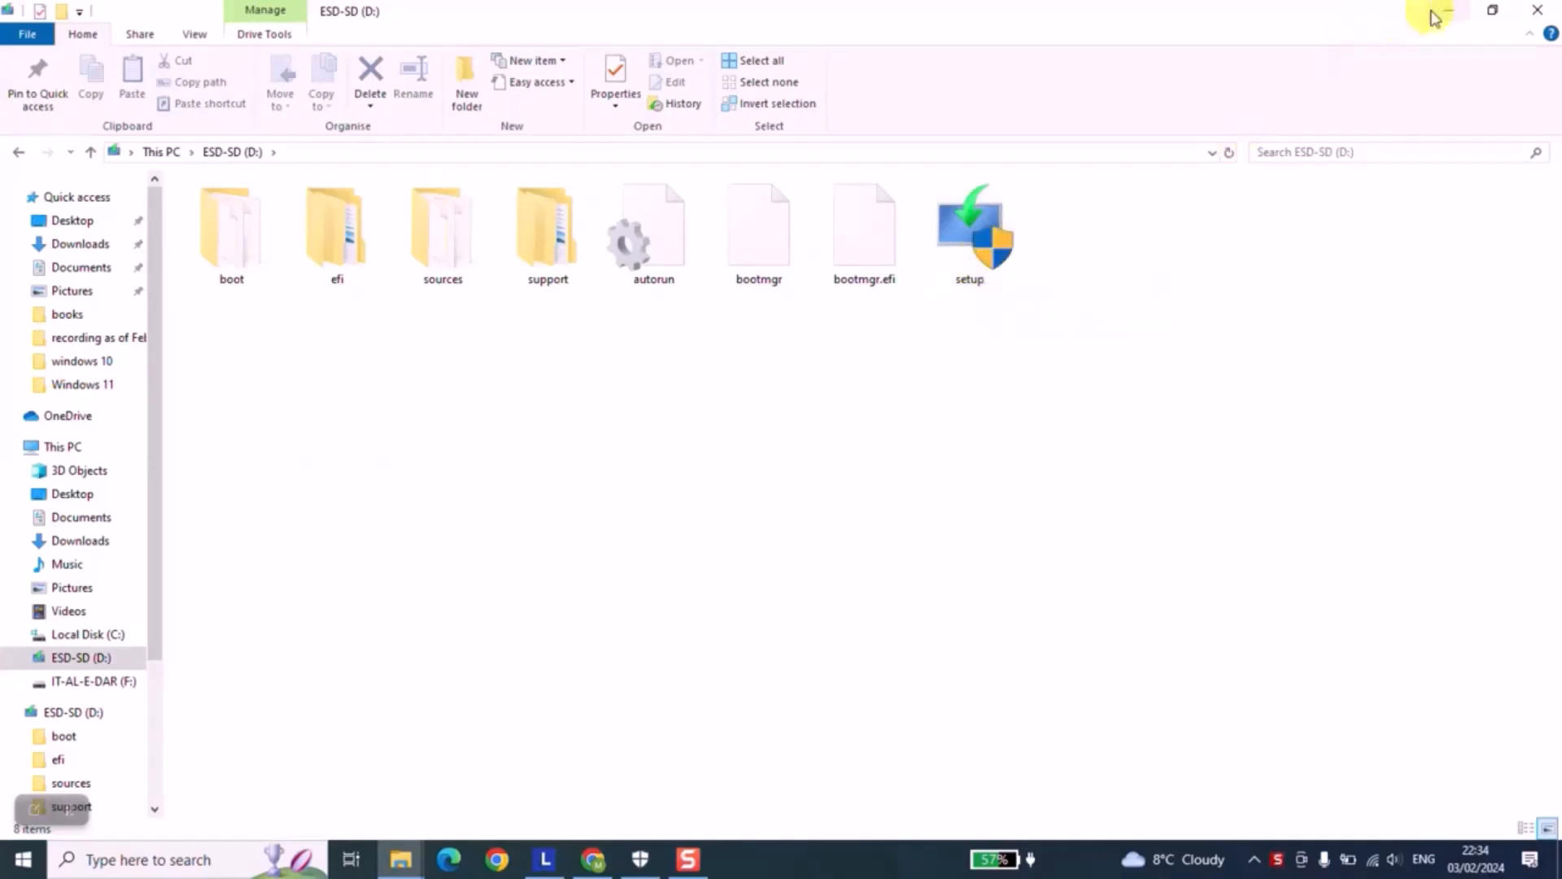
left_click(1445, 12)
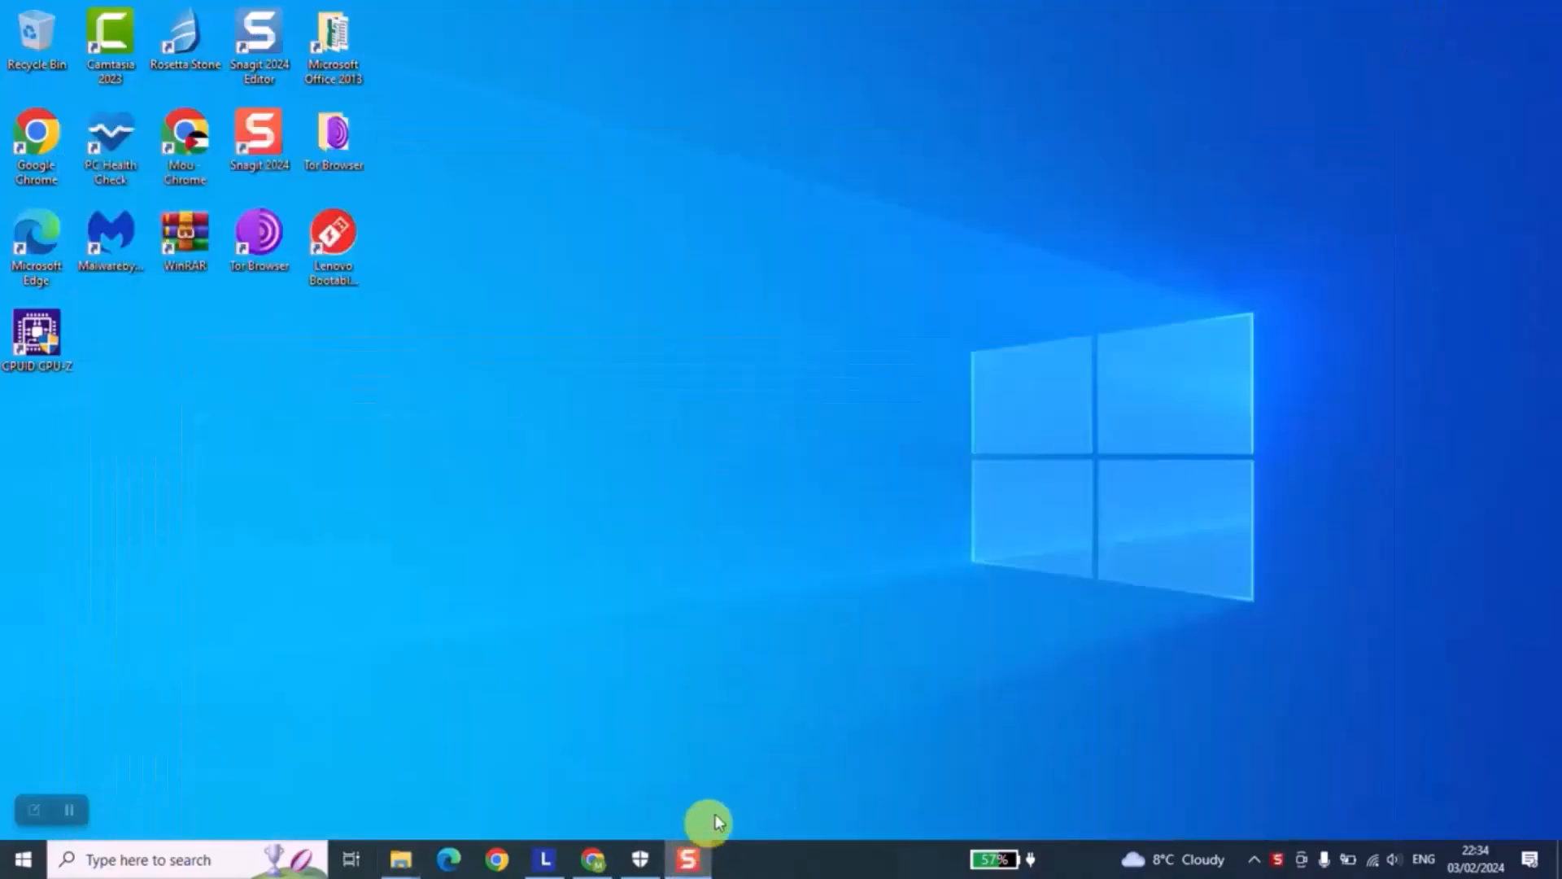